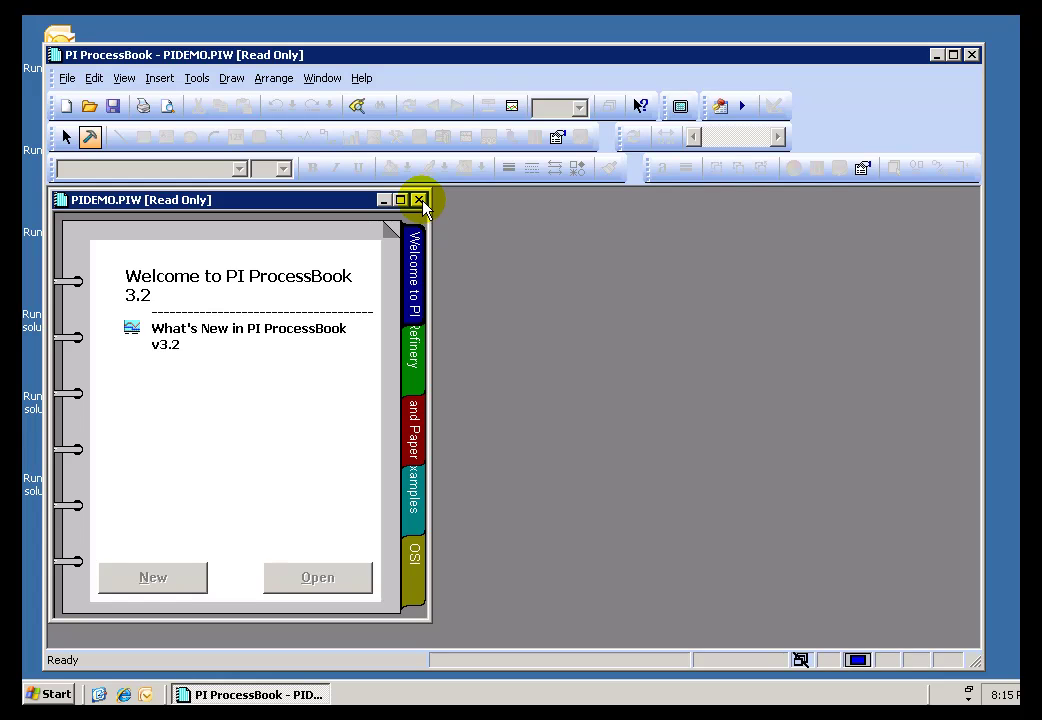
- Close PIDEMO.PIW and create a new ProcessBook Display (.pdi) file named Display2
left_click(420, 200)
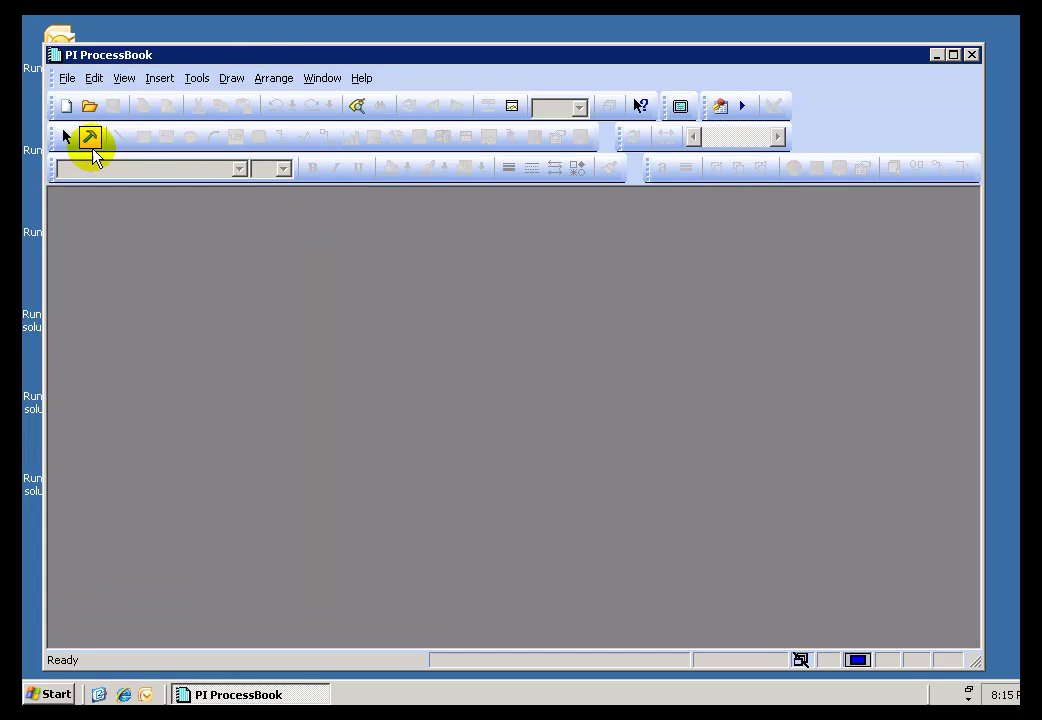
left_click(66, 79)
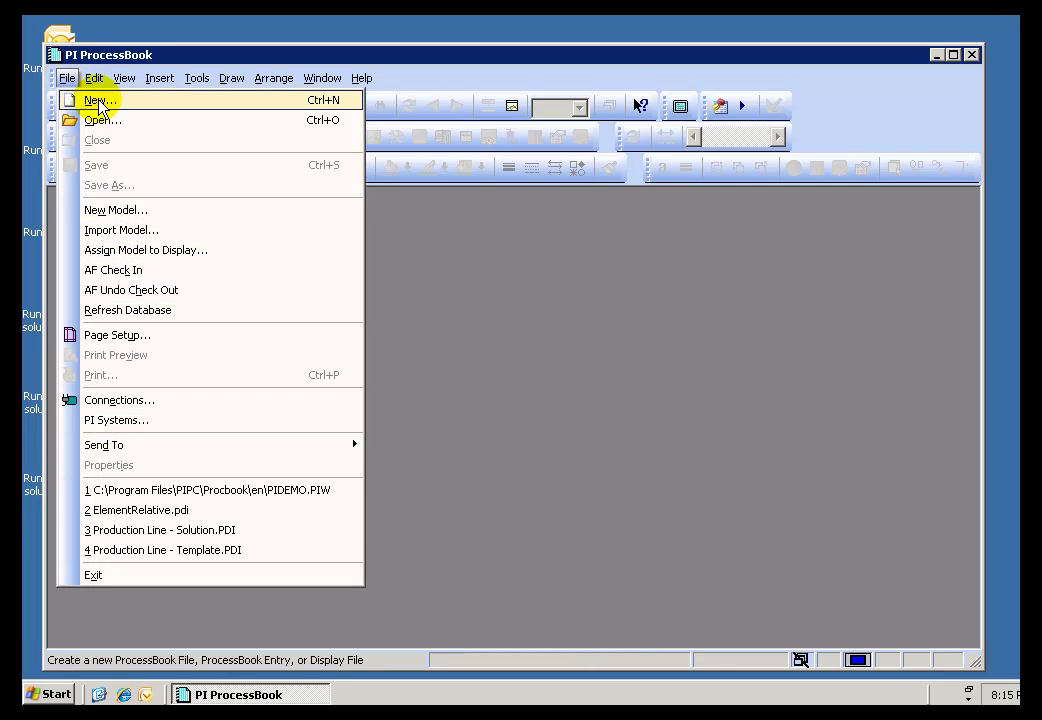
left_click(100, 104)
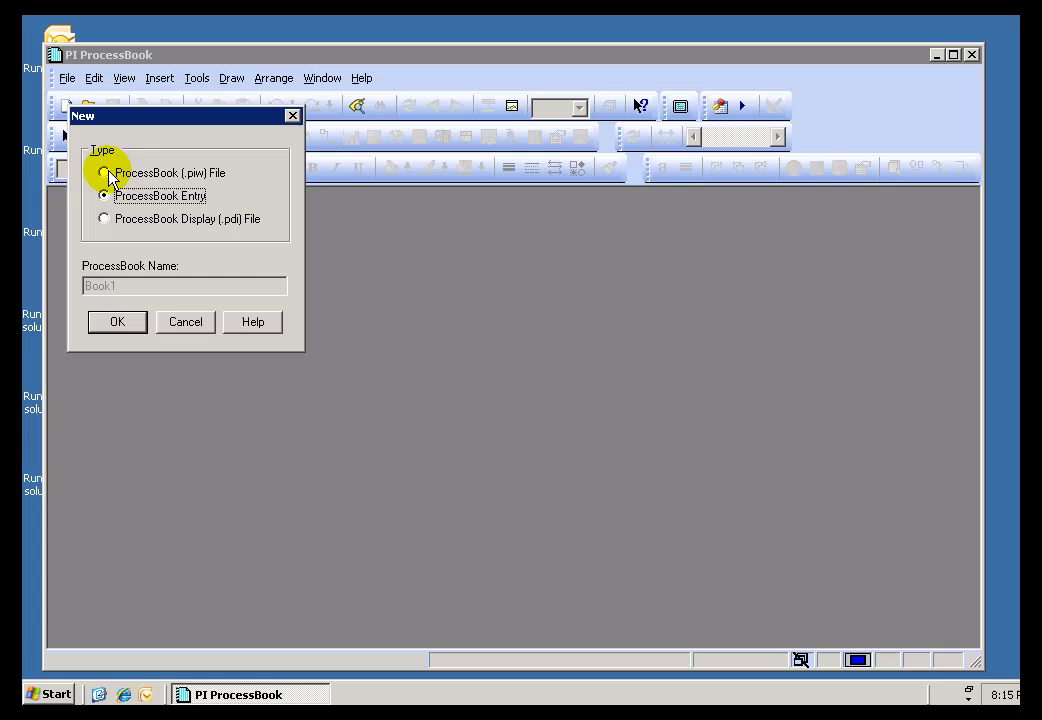
left_click(106, 221)
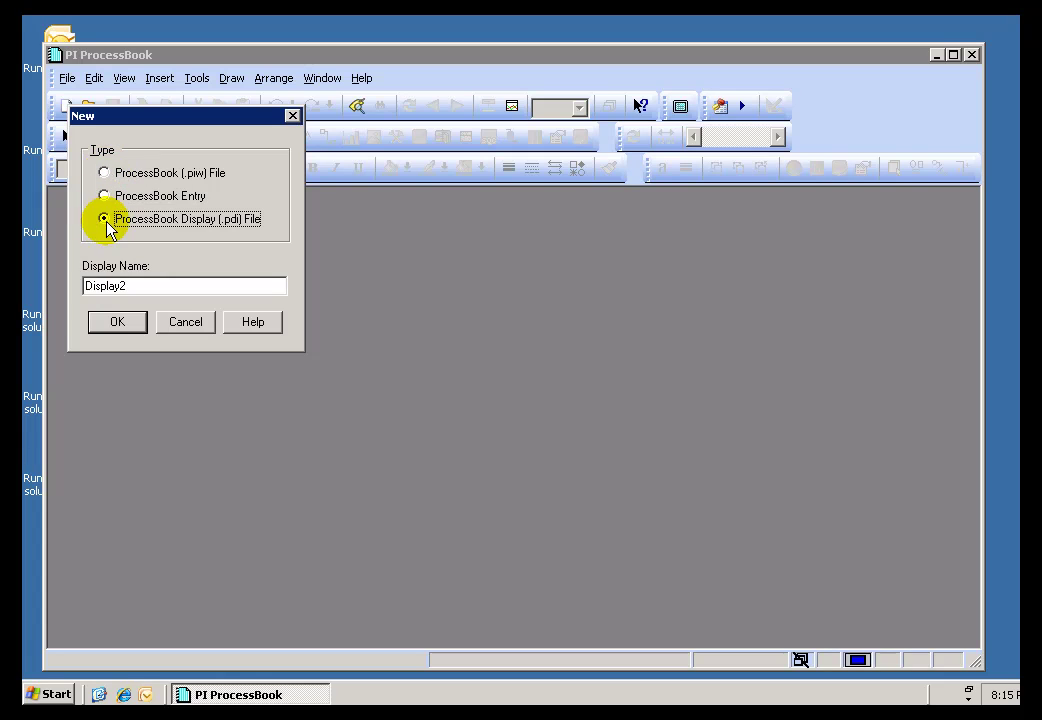
left_click(115, 322)
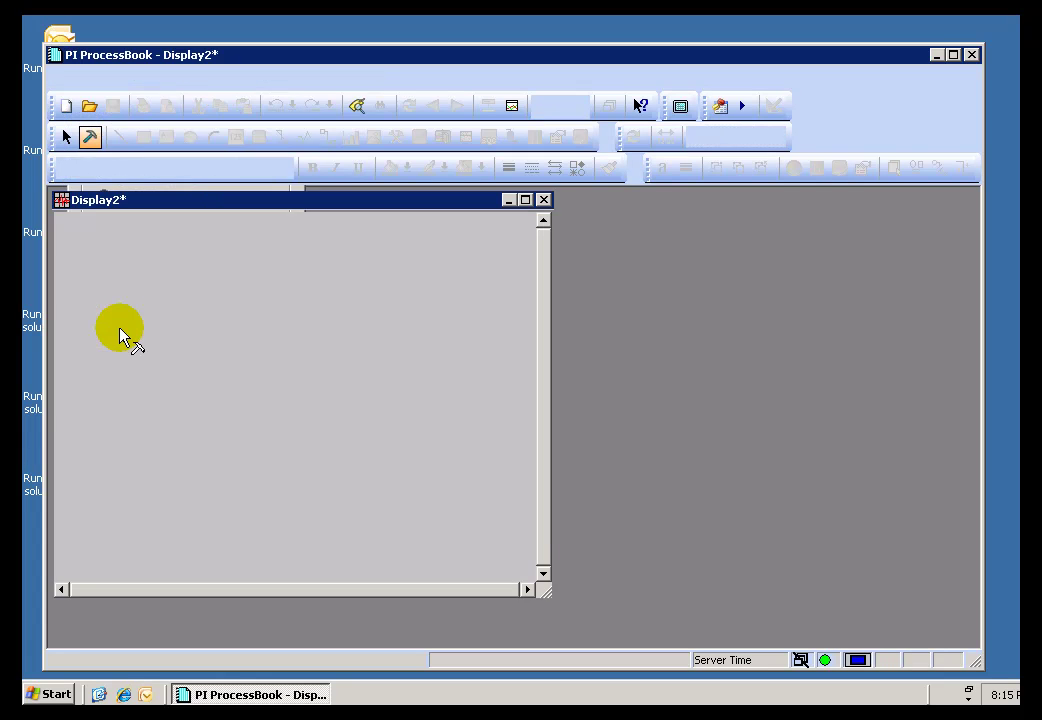
- Maximize Display2 and place a new Value (123) symbol on the canvas
left_click(525, 199)
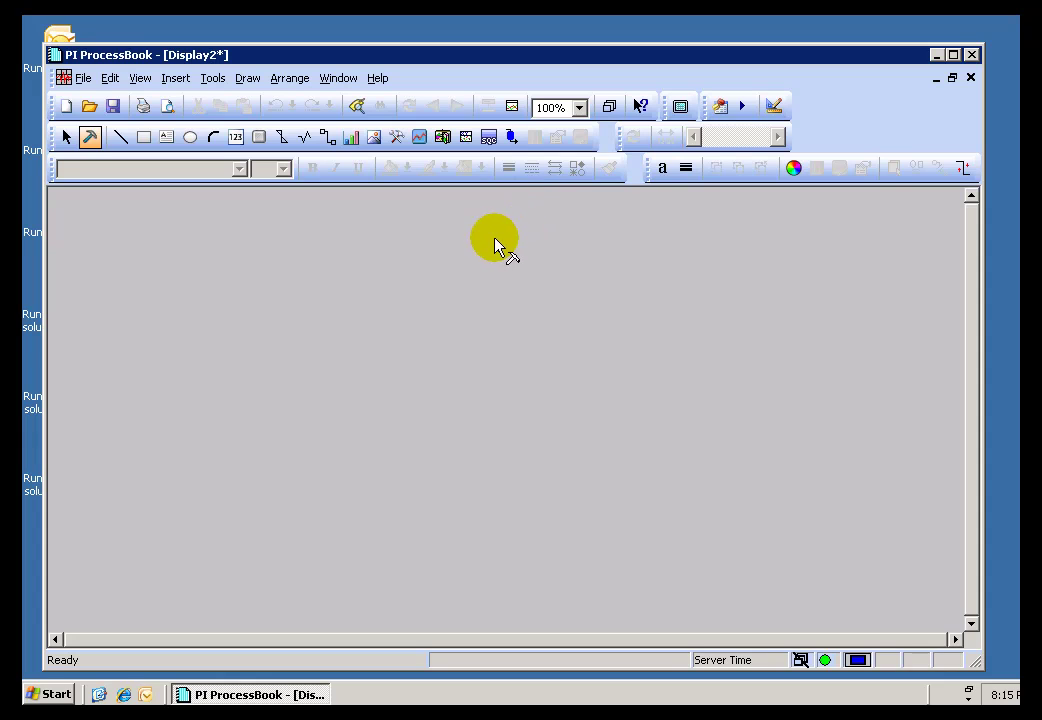
left_click(236, 139)
left_click(240, 276)
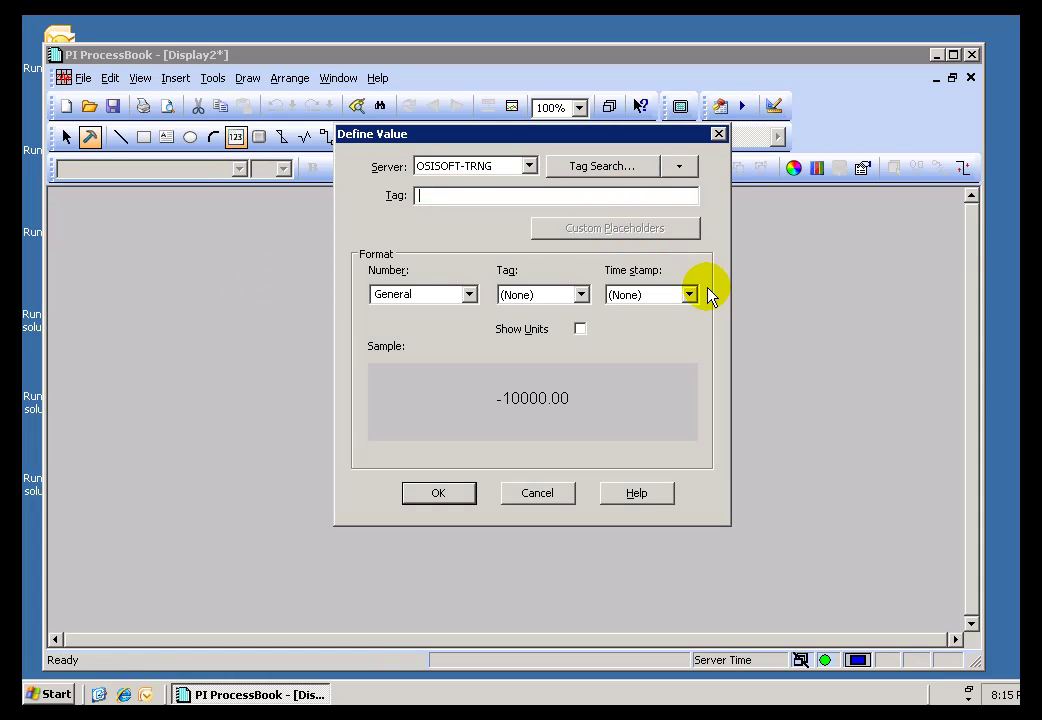
left_click(681, 170)
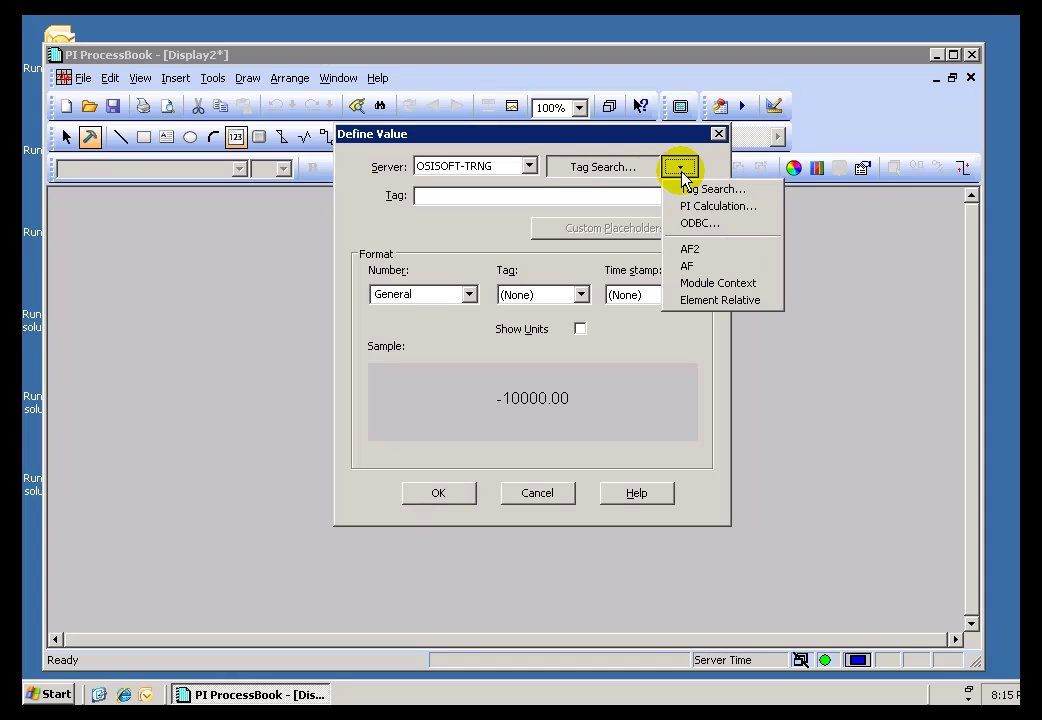
- Bind the value to the AF2 attribute Product of Production Line 1 > Mixing Tank 1
left_click(696, 250)
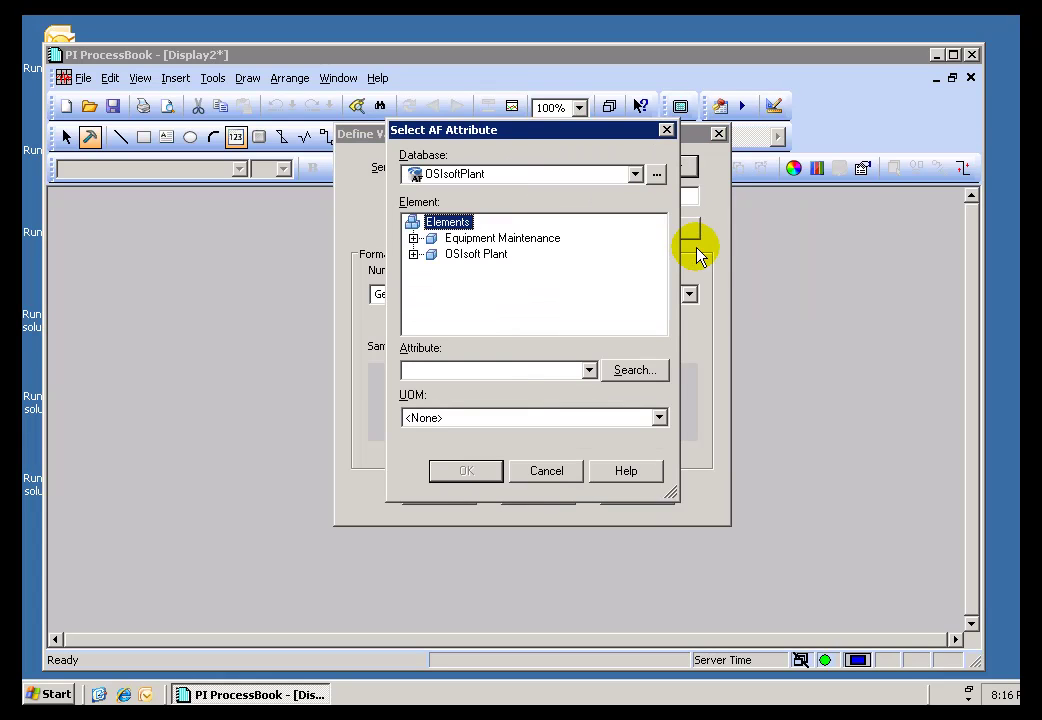
left_click(414, 255)
left_click(432, 271)
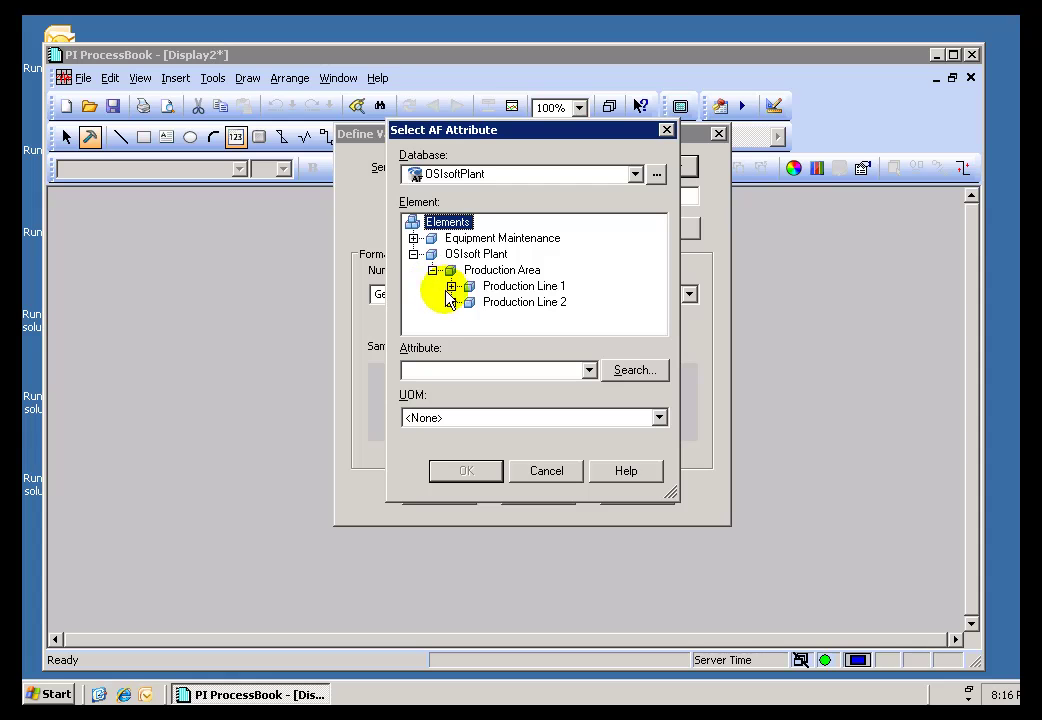
left_click(451, 286)
left_click(535, 302)
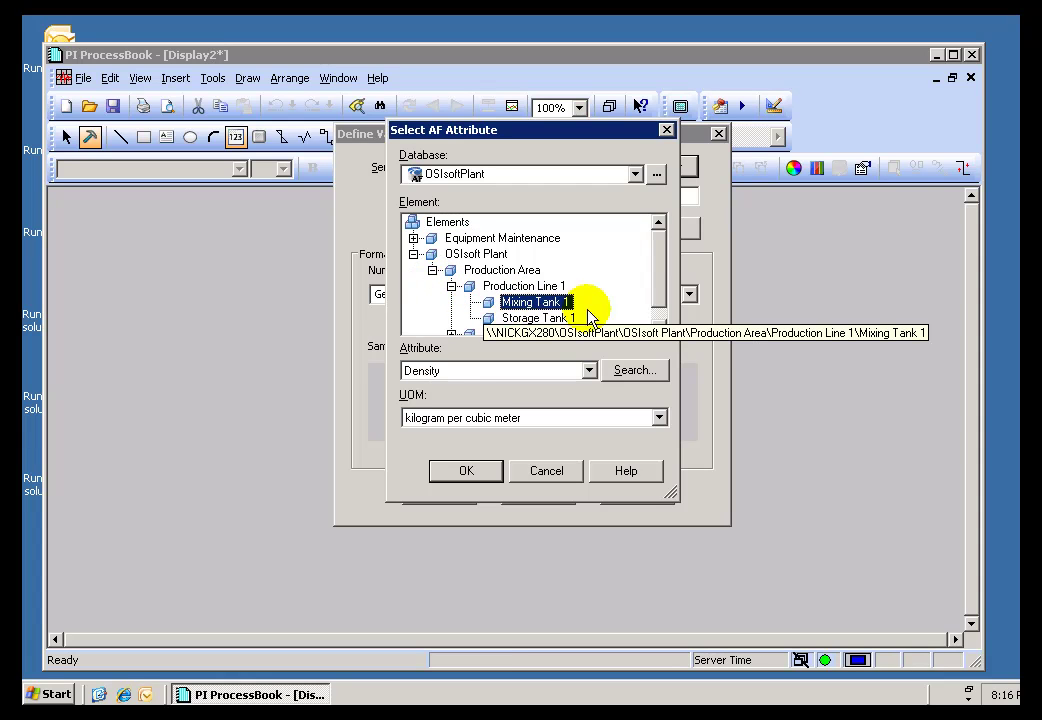
left_click(658, 326)
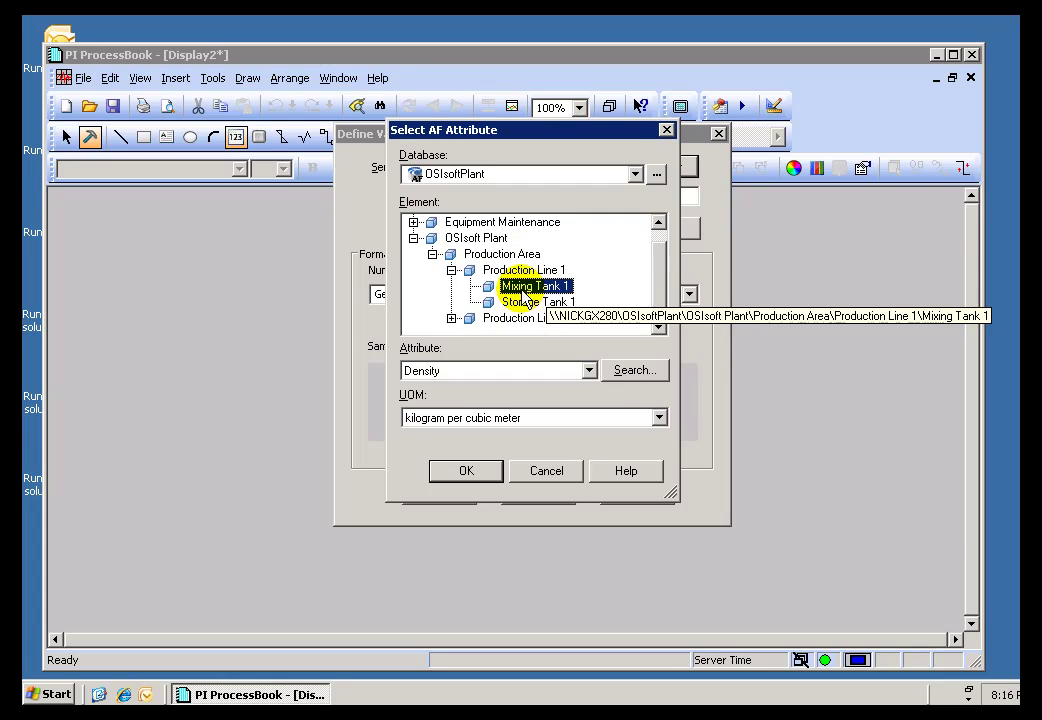
left_click(589, 371)
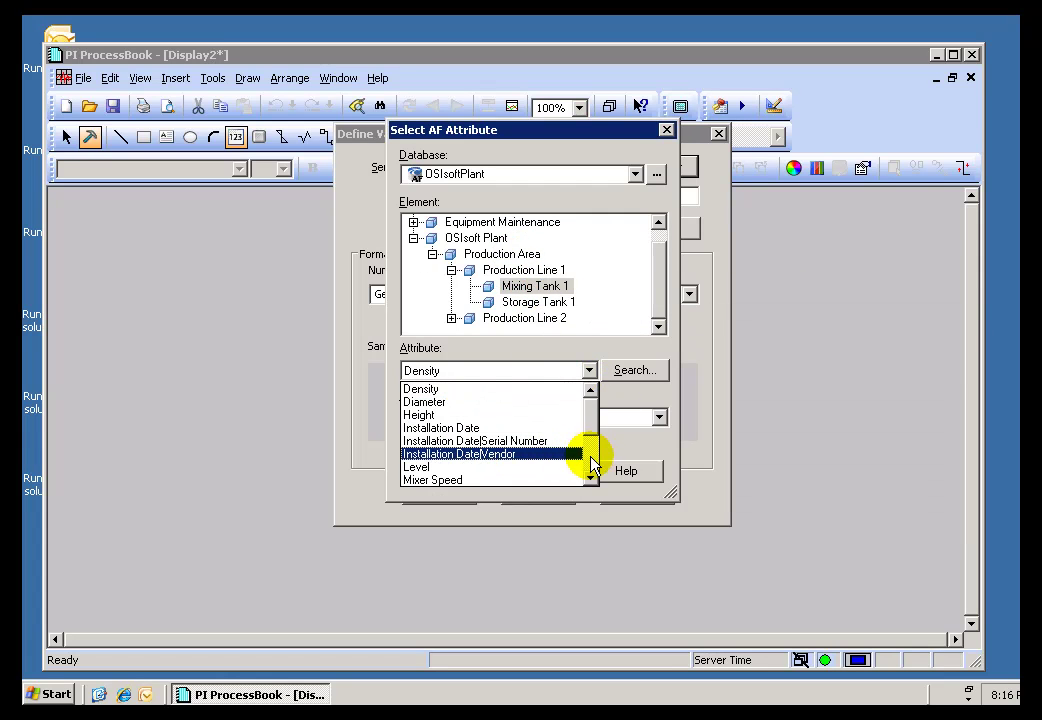
scroll(593, 463, "down", 3)
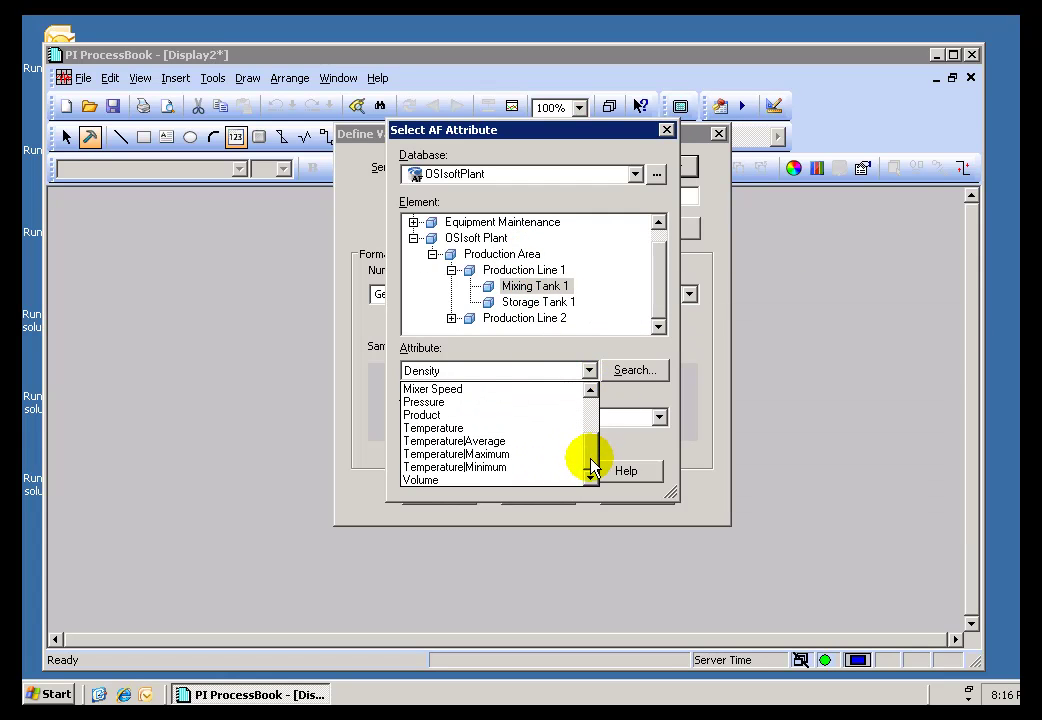
left_click(413, 414)
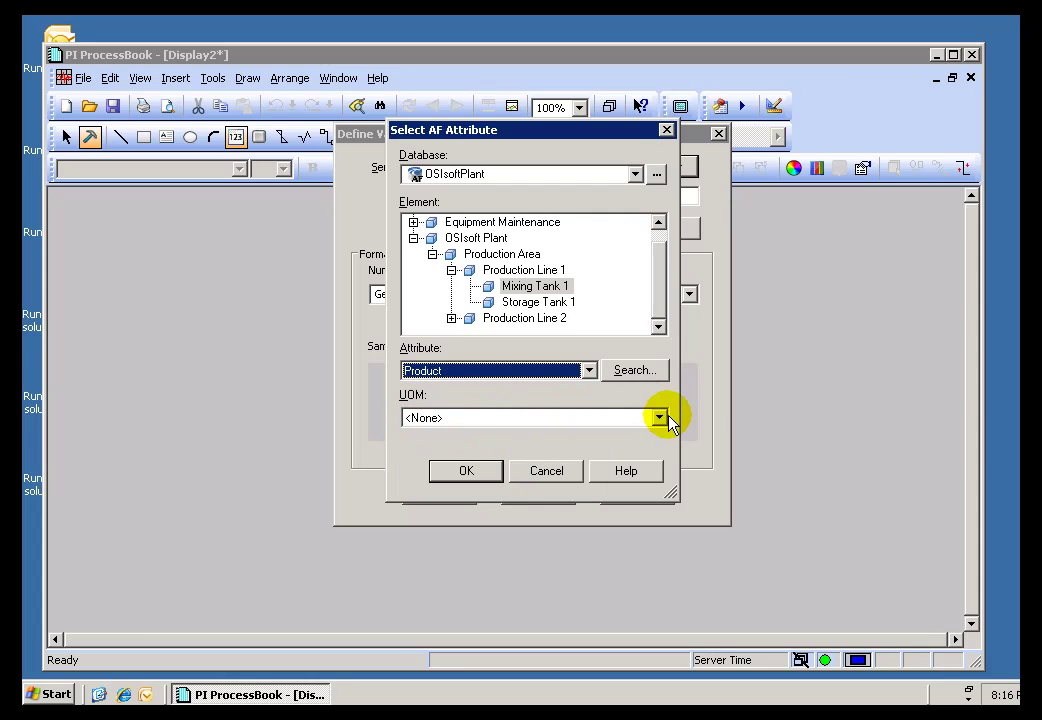
left_click(466, 472)
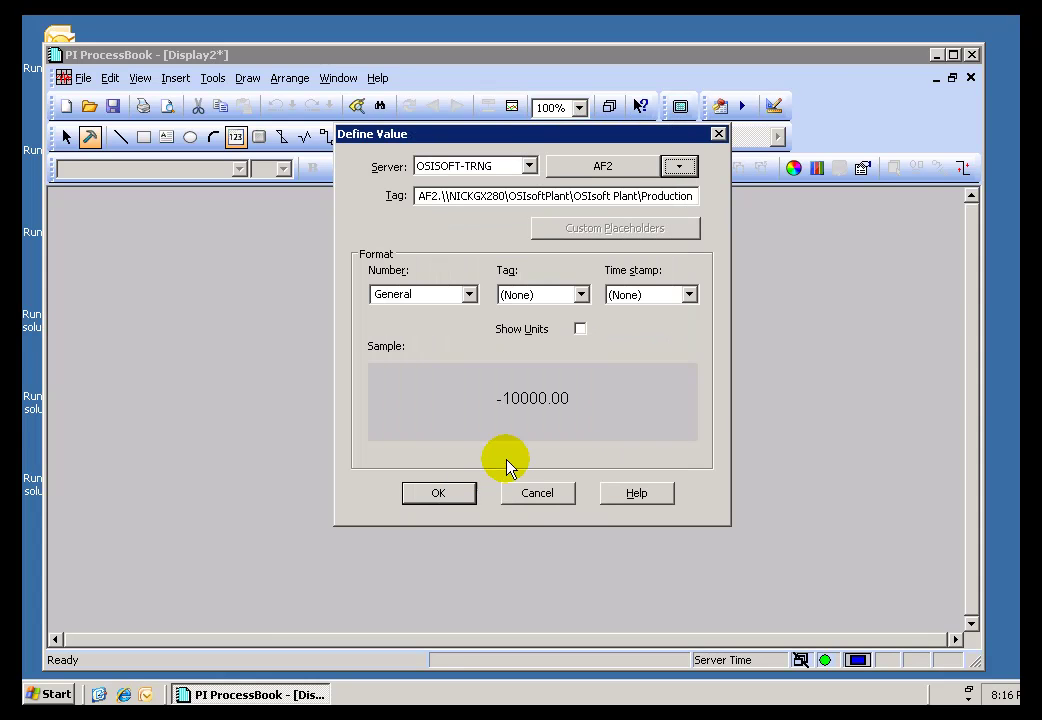
left_click(422, 494)
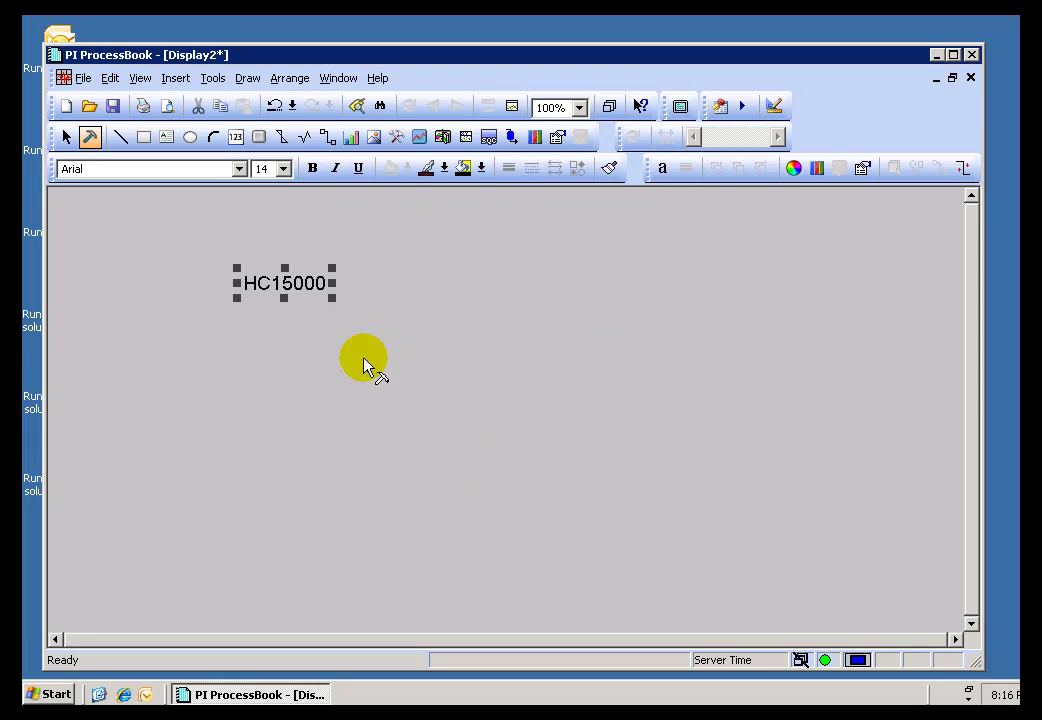
- Move the HC15000 value near the top-left corner of the display
left_click(298, 314)
left_click(290, 286)
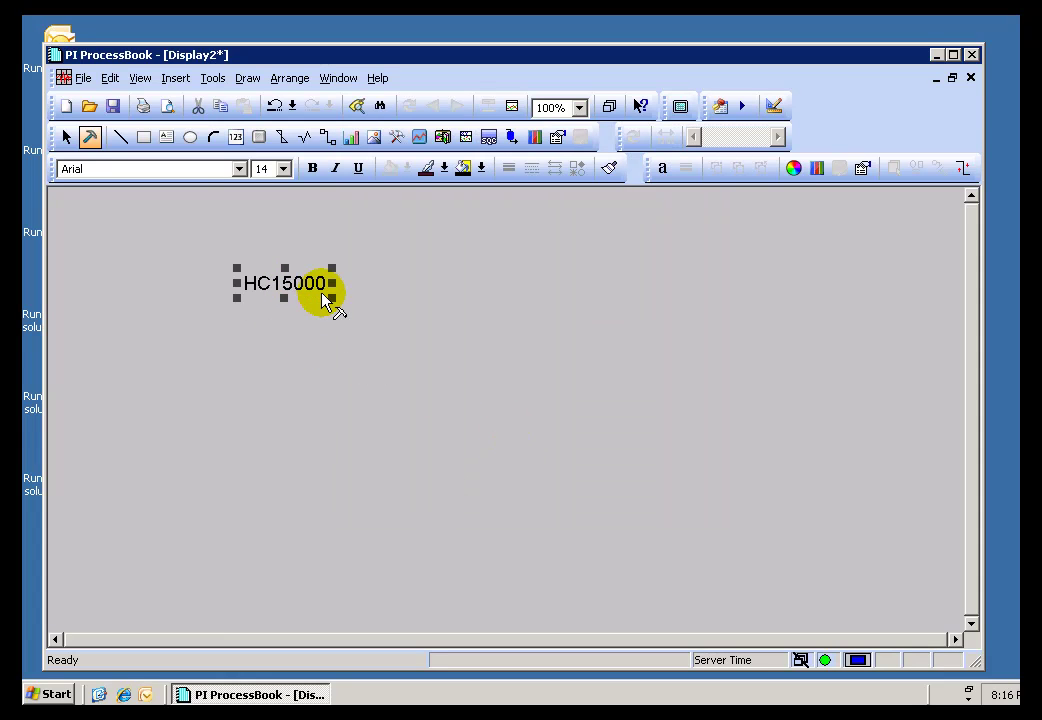
left_click(305, 310)
mouse_move(300, 290)
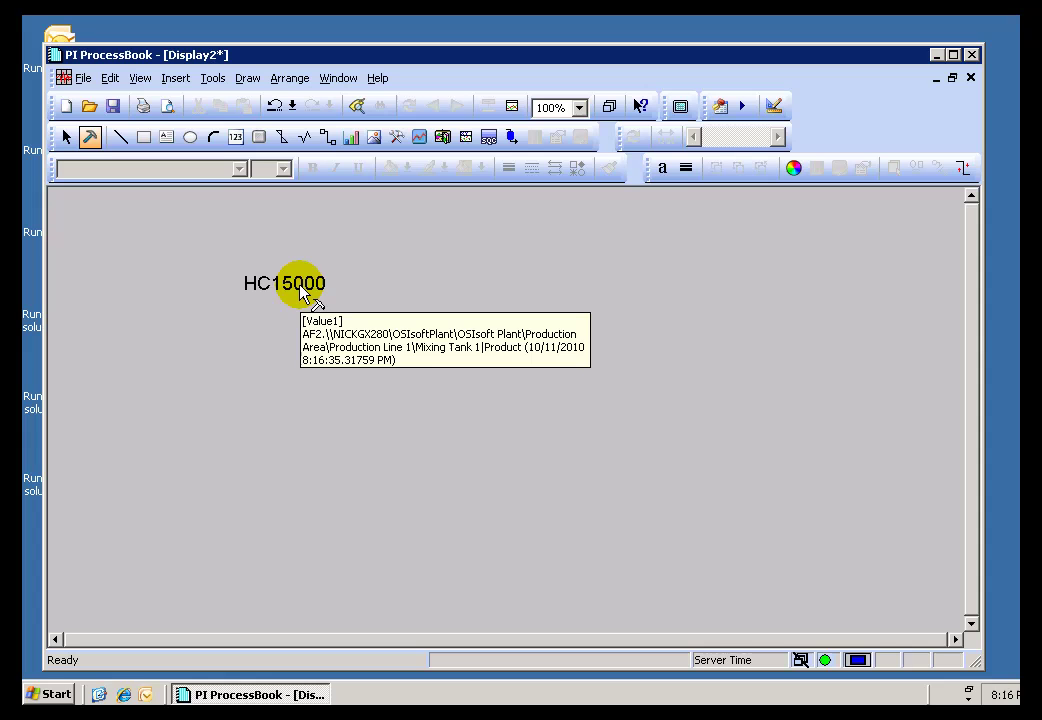
left_click_drag(290, 288, 122, 262)
- Set the value's Format Tag option to Bottom to show its full path
double_click(125, 260)
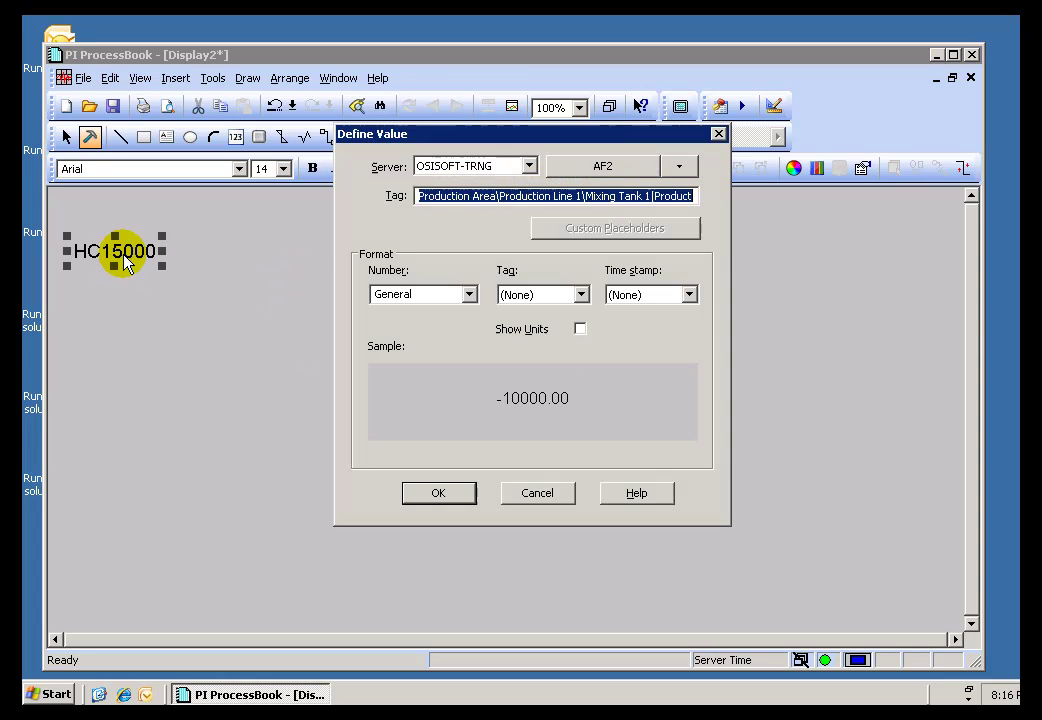
left_click(581, 295)
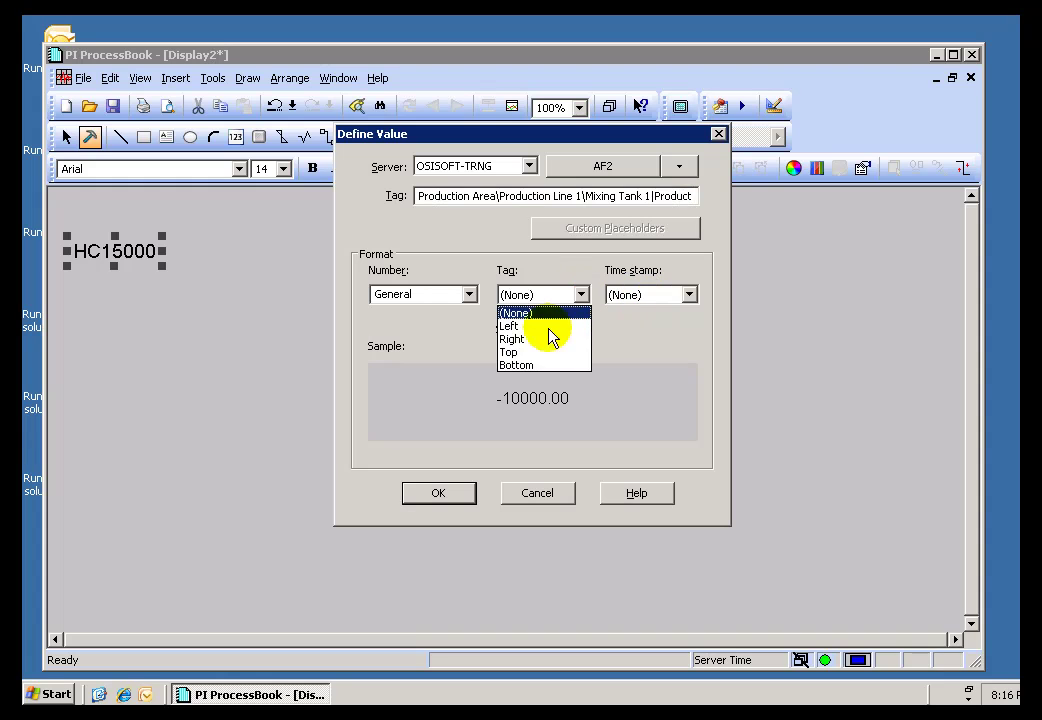
left_click(518, 365)
left_click(440, 495)
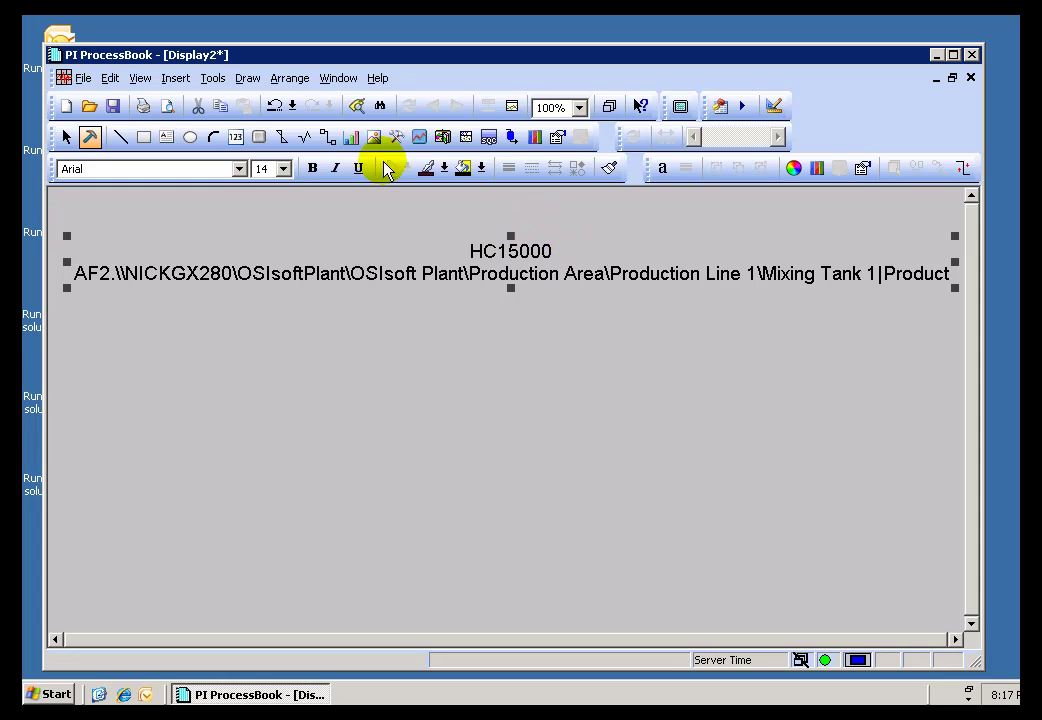
- Left-align the value with its tag path and view its AF2 reference in Run mode
left_click(287, 80)
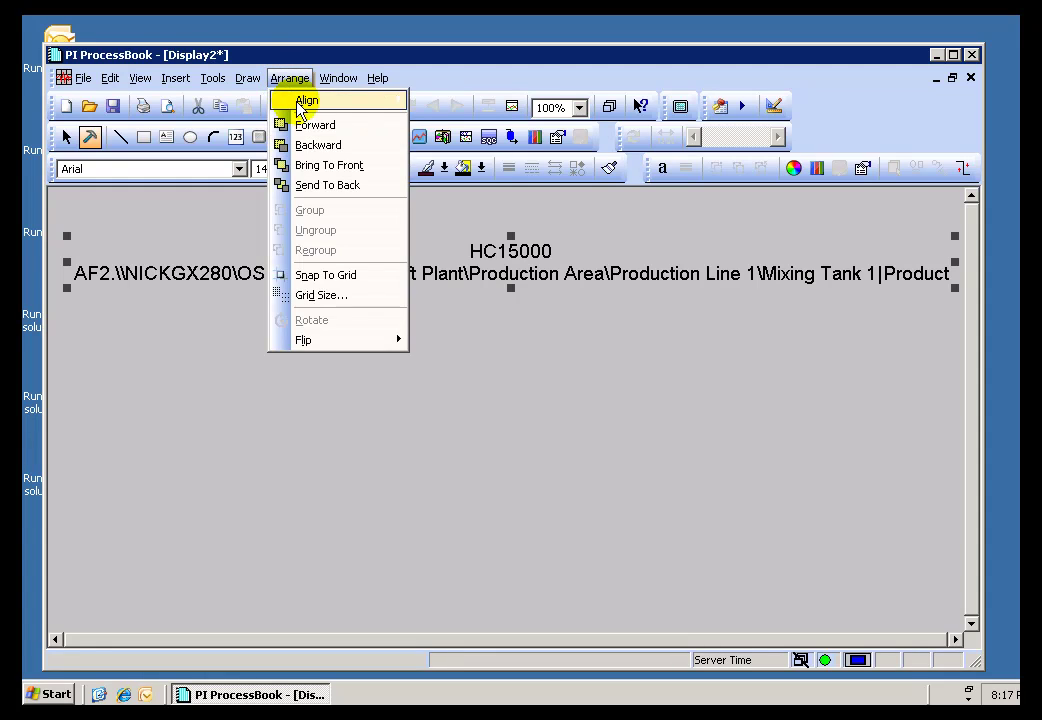
mouse_move(305, 104)
left_click(443, 101)
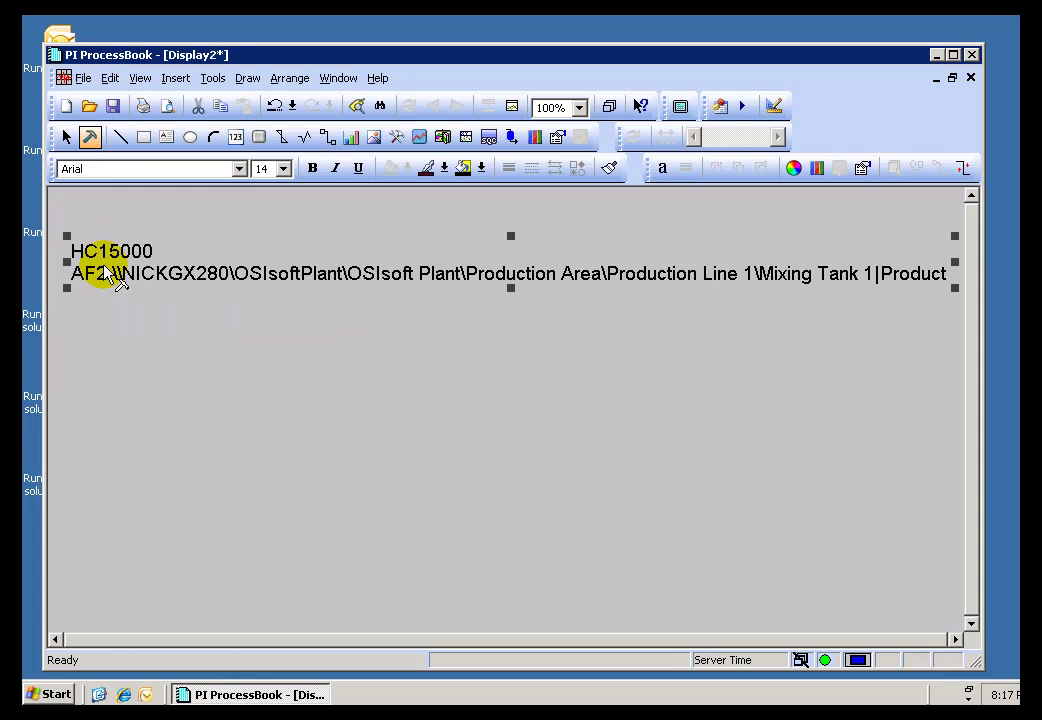
left_click(66, 138)
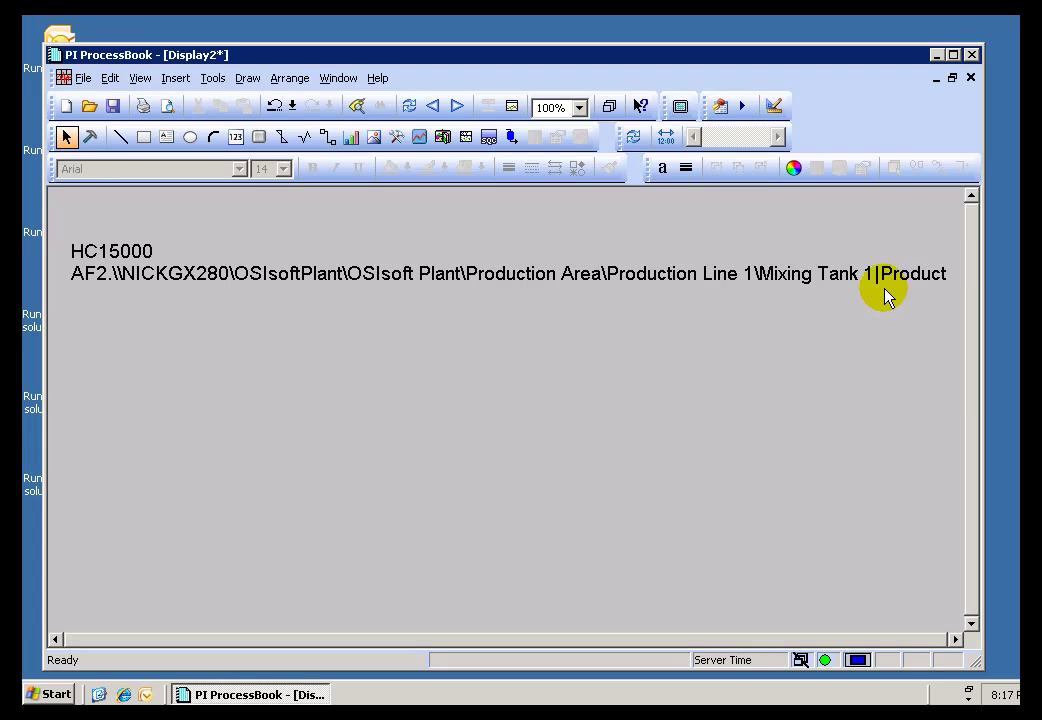
mouse_move(835, 288)
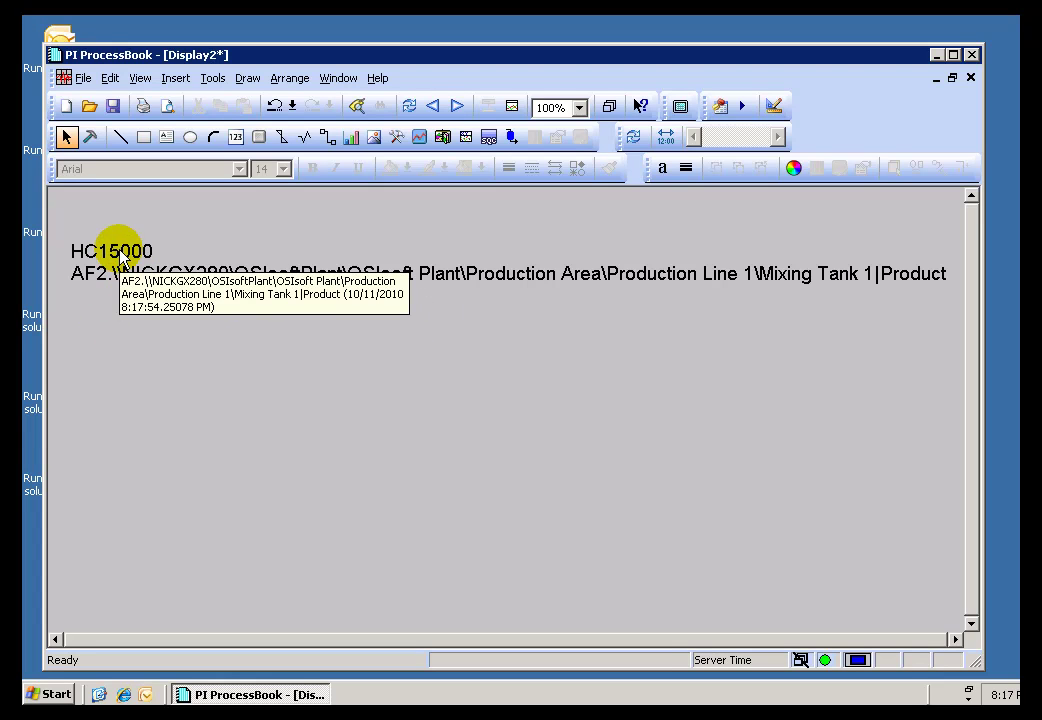
- Set the Product value's Format Tag to (None), keeping the time stamp hidden
left_click(90, 137)
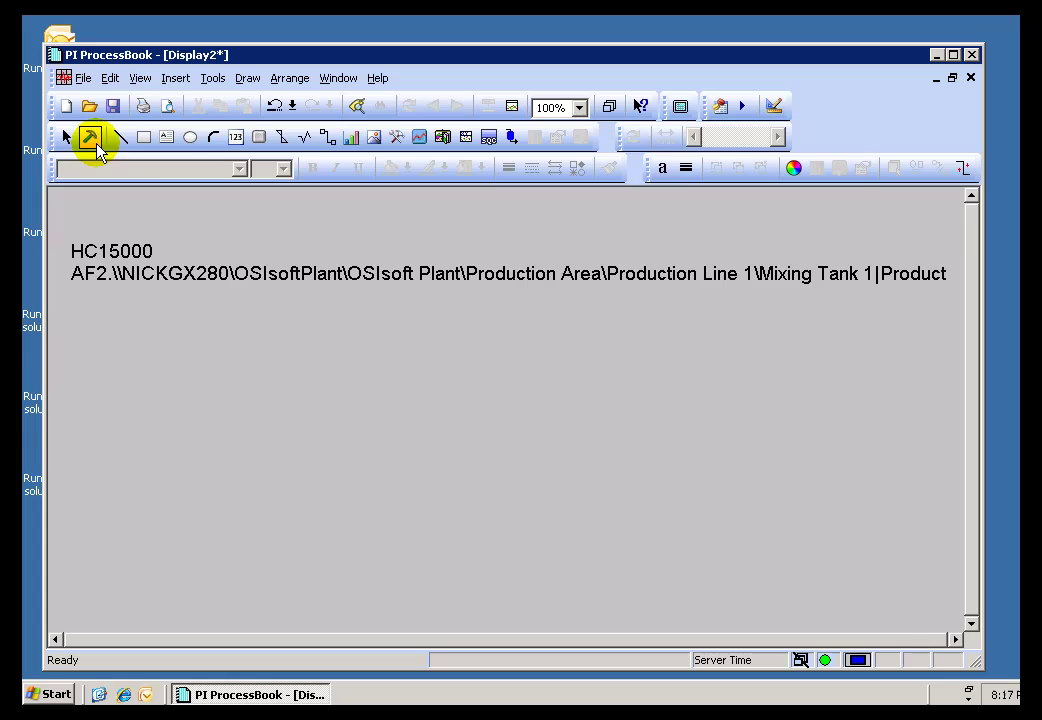
double_click(225, 277)
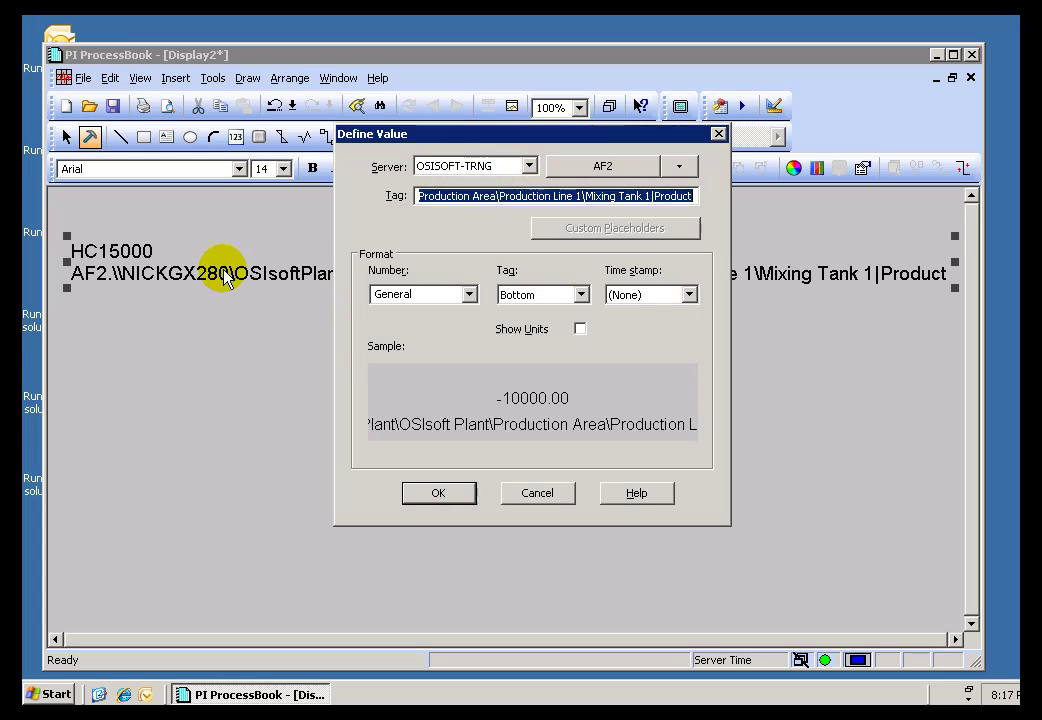
left_click(658, 294)
left_click(640, 309)
left_click(558, 300)
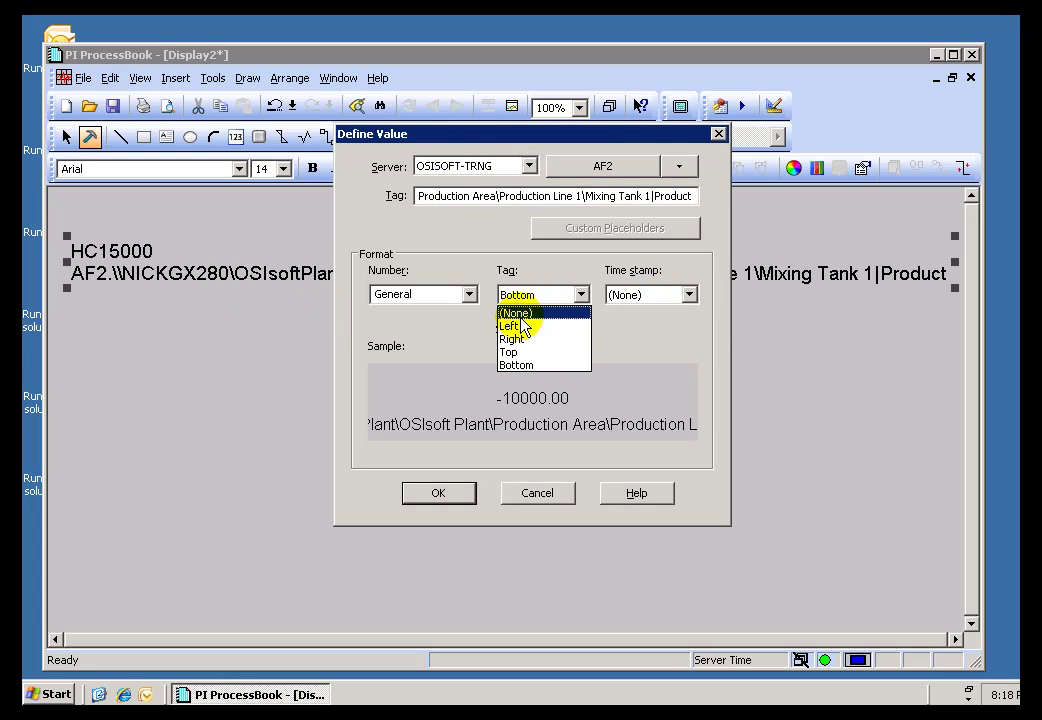
left_click(518, 314)
left_click(432, 495)
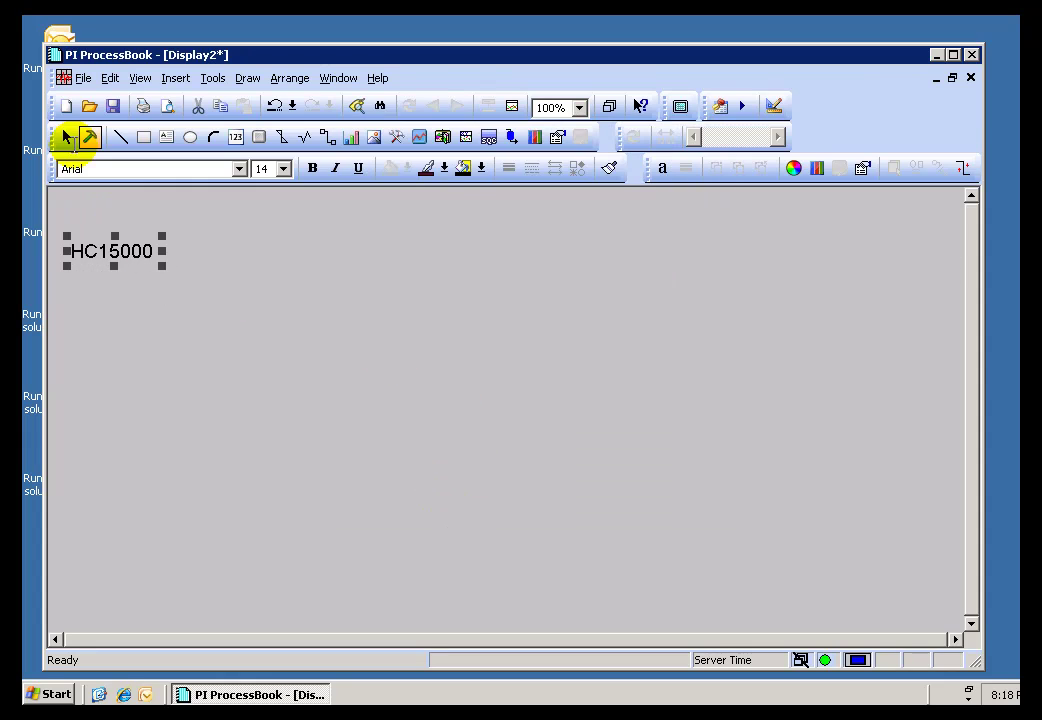
- Check the value in Run mode, then return to Build mode
left_click(66, 137)
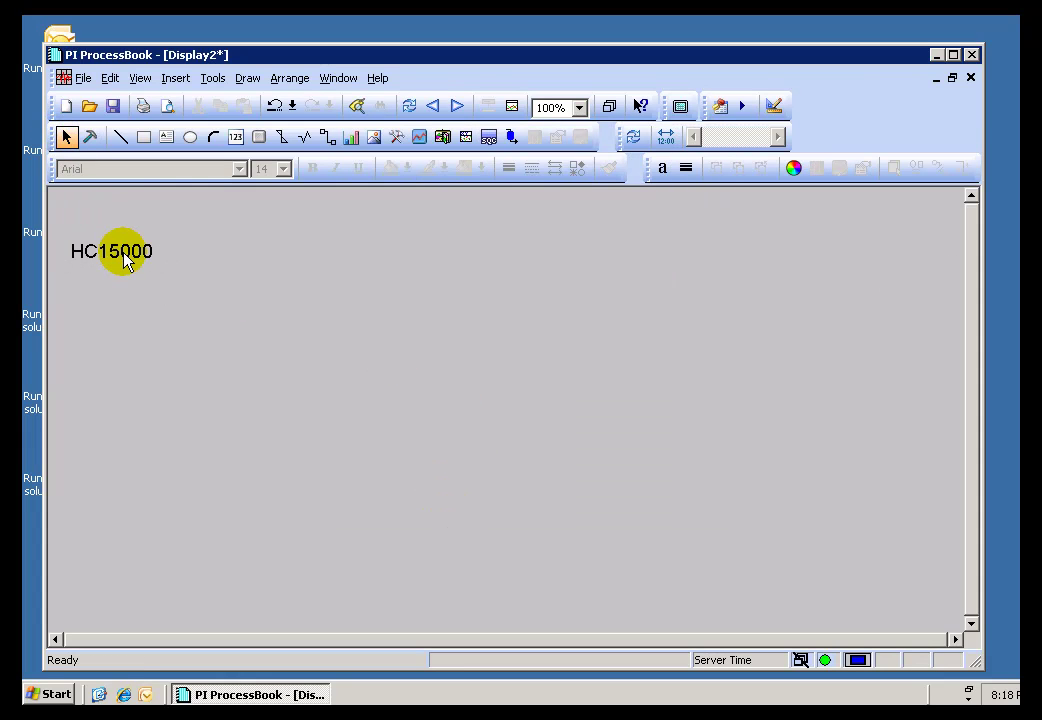
mouse_move(126, 261)
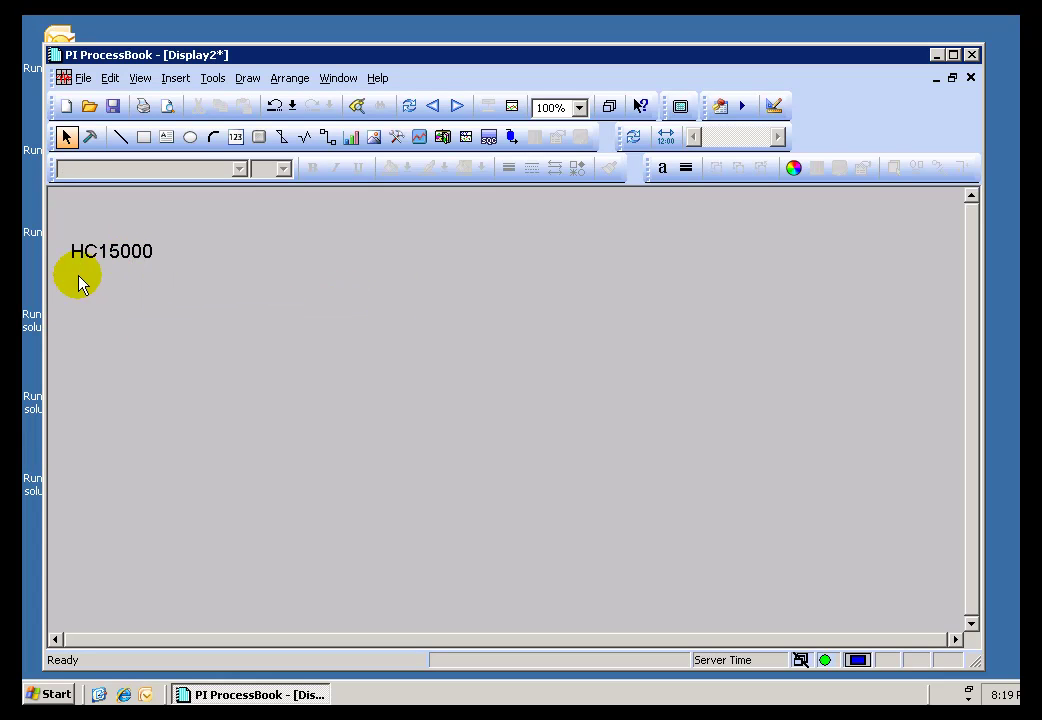
left_click(90, 137)
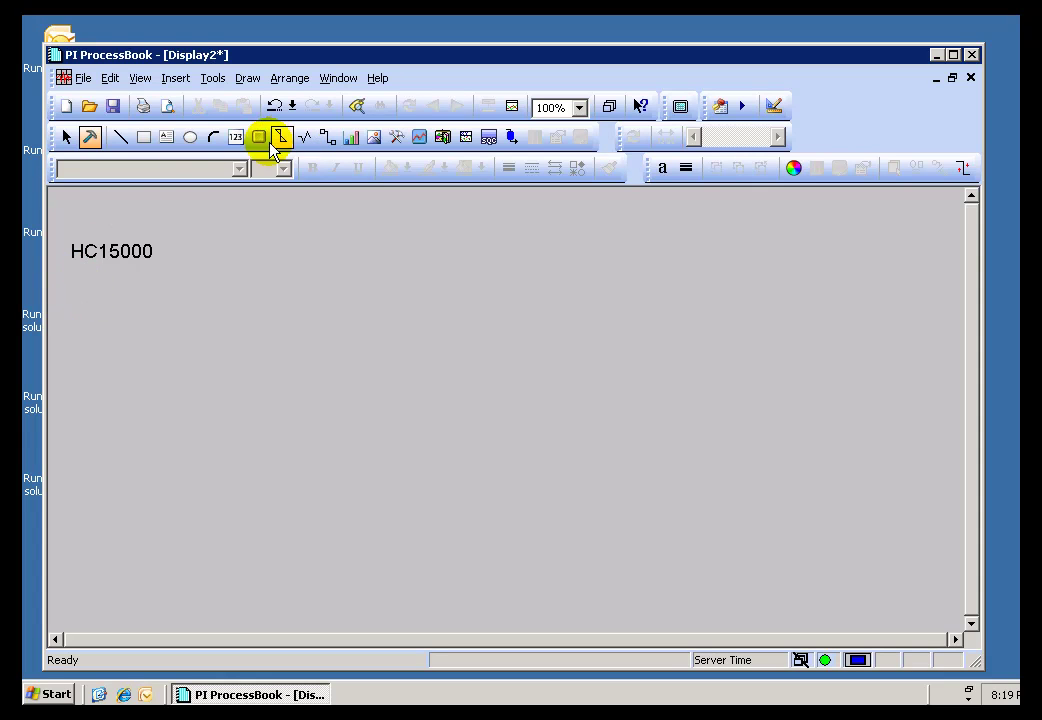
- Place a new value symbol below HC15000 using AF2 as the data source
left_click(236, 140)
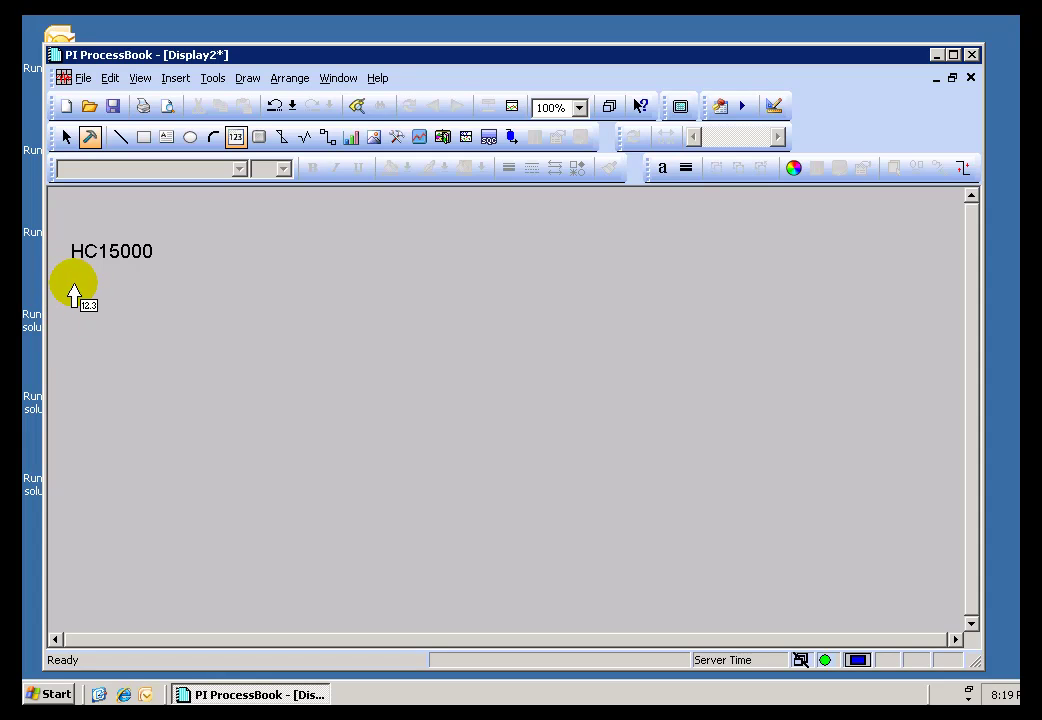
left_click(74, 286)
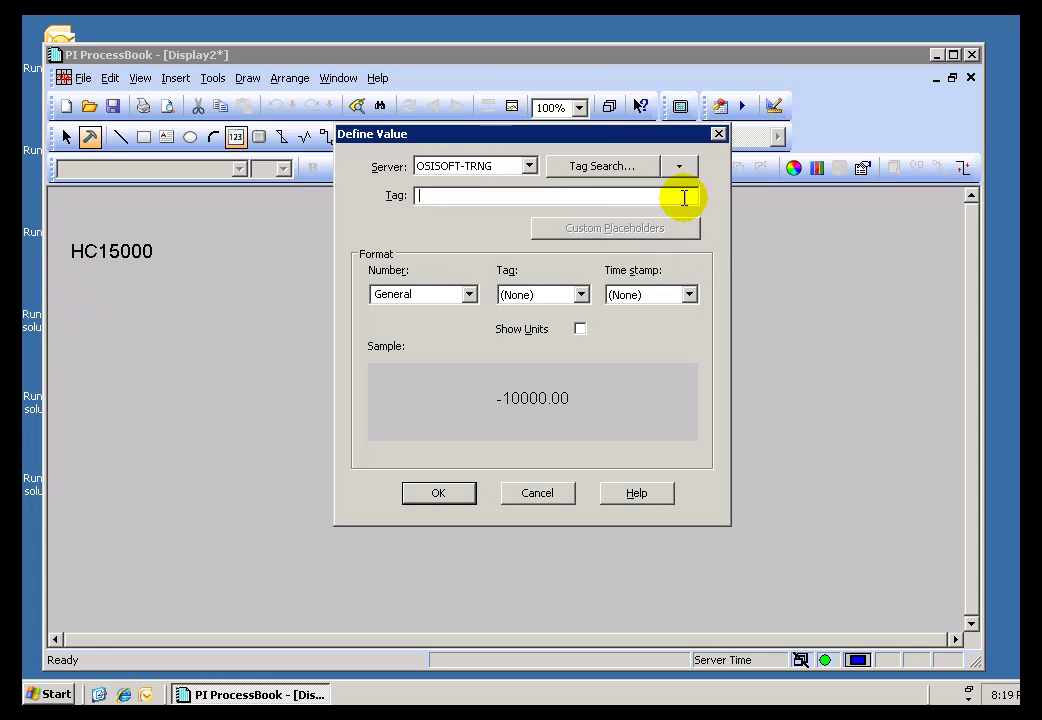
left_click(681, 167)
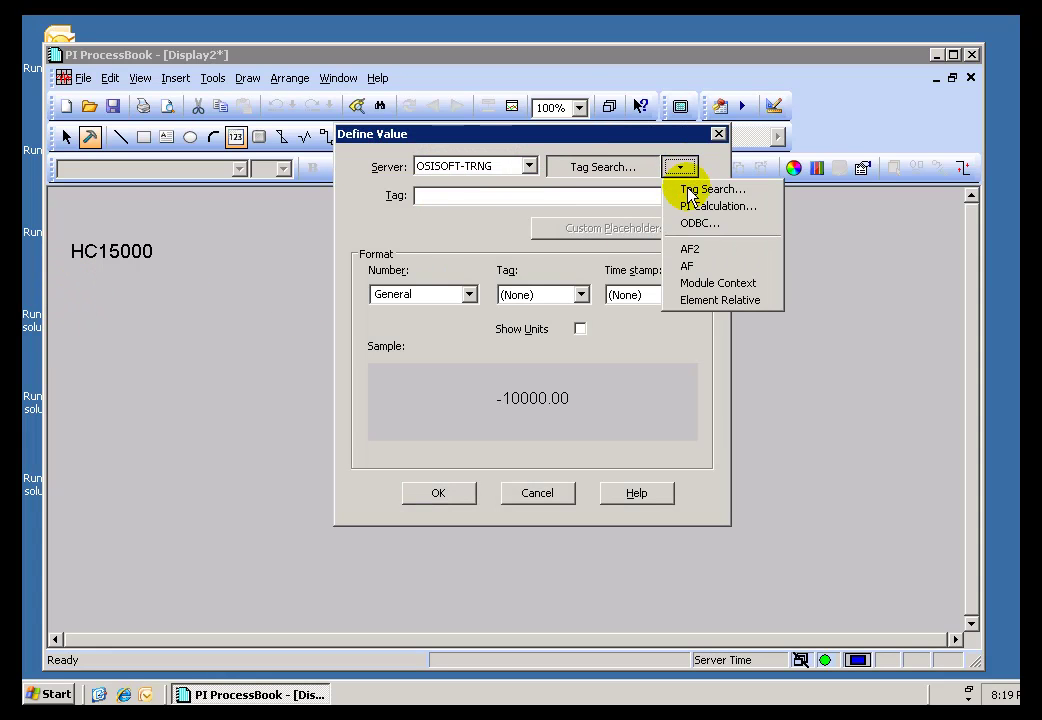
left_click(700, 256)
- Bind the new value to Mixing Tank 1's Density attribute, reading 3422
left_click(414, 254)
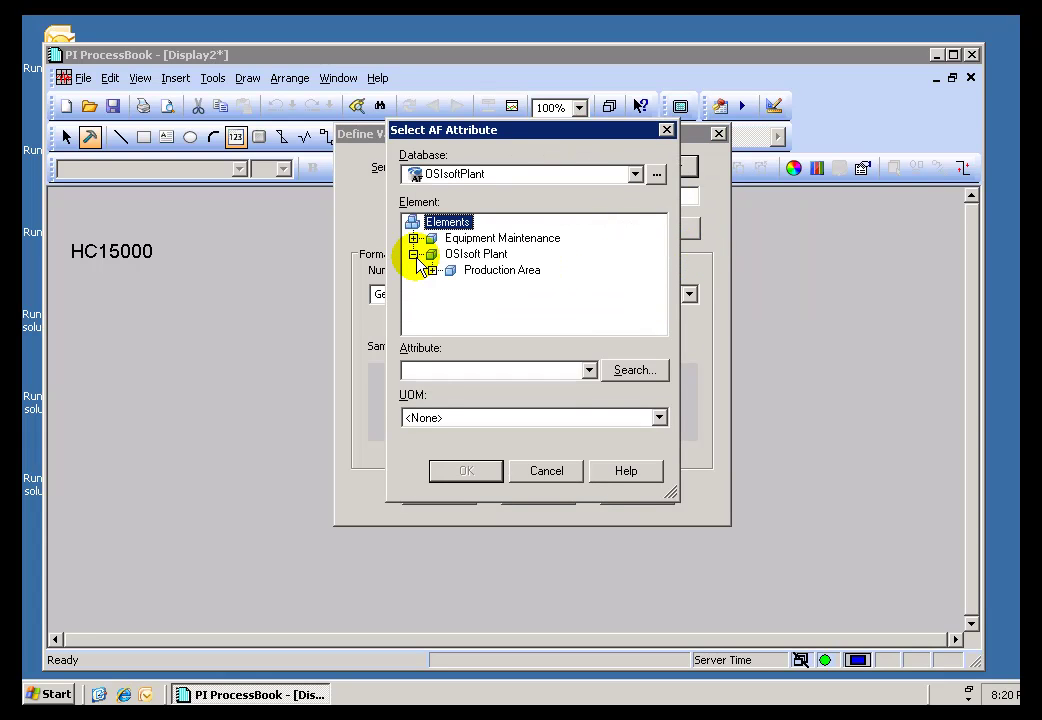
left_click(432, 270)
left_click(451, 286)
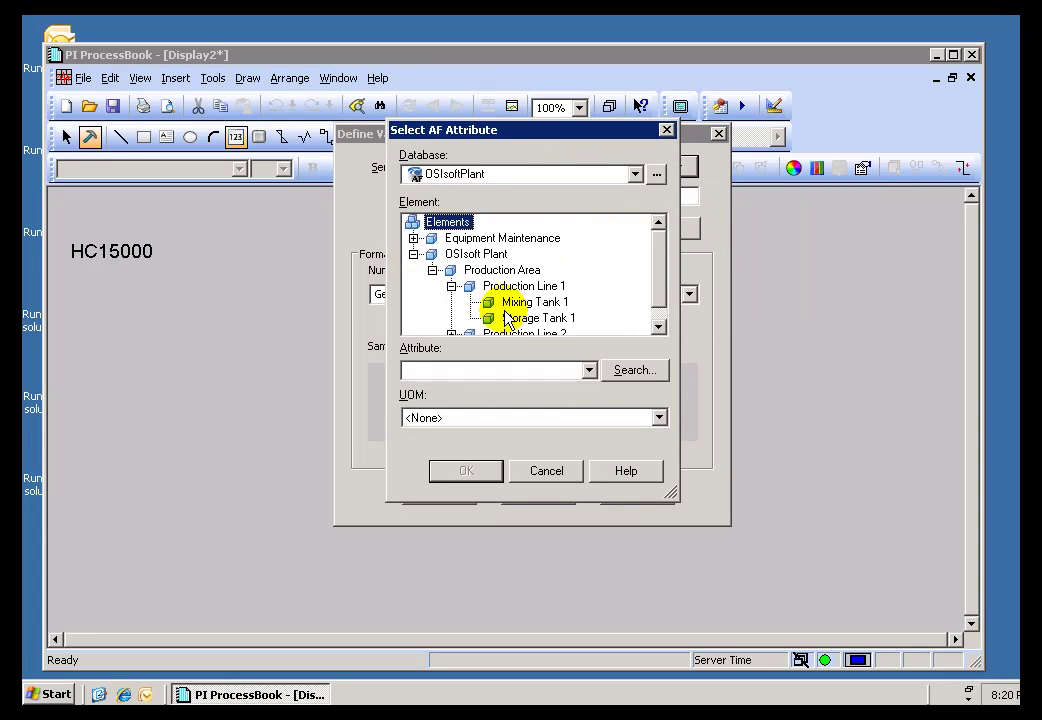
left_click(658, 325)
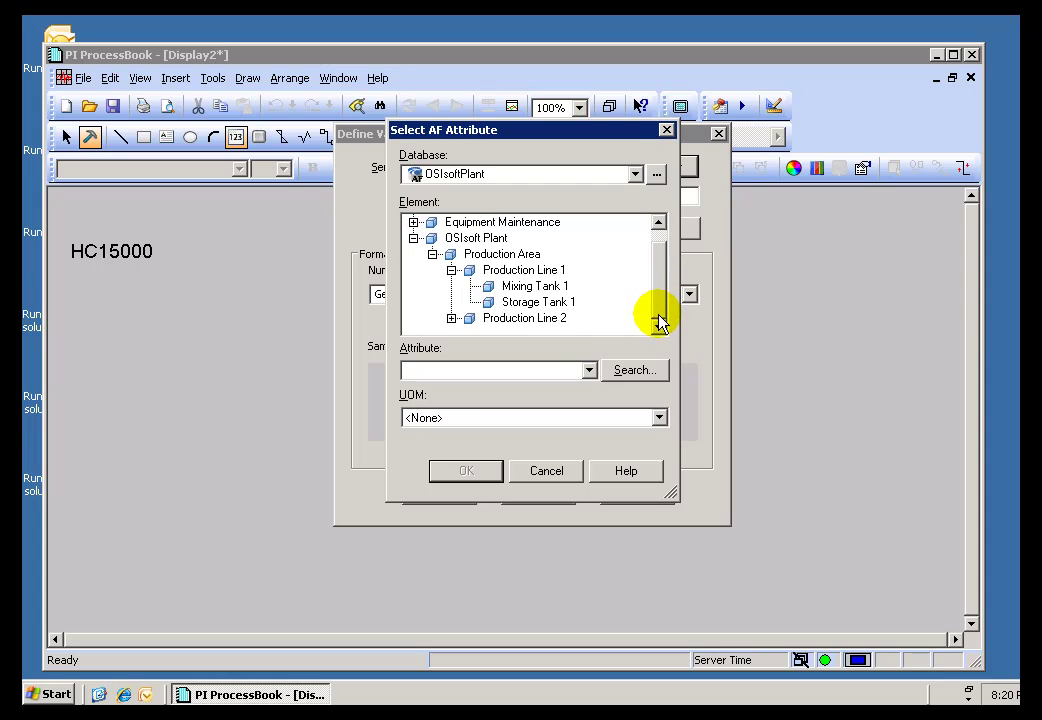
left_click(490, 286)
left_click(589, 370)
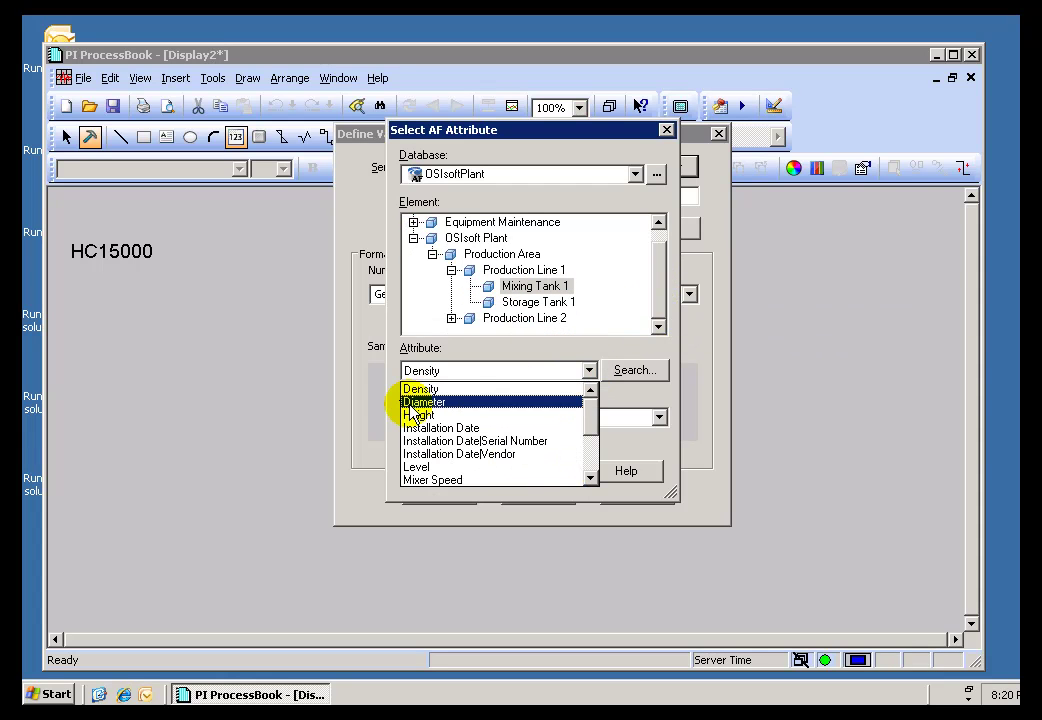
left_click(530, 362)
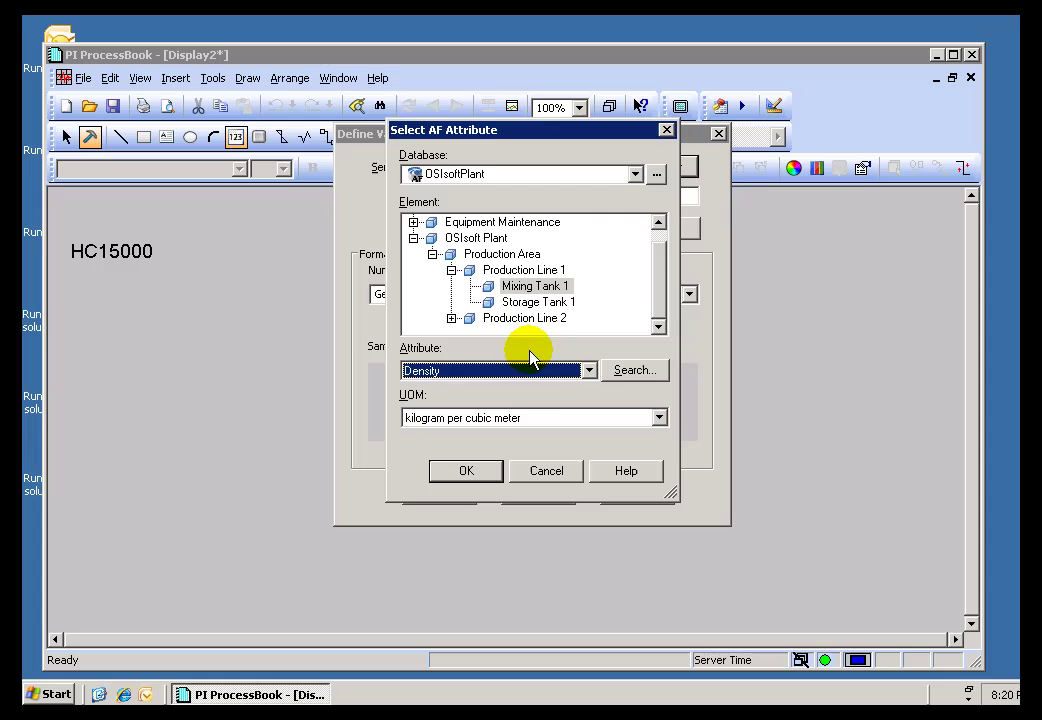
left_click(465, 471)
left_click(440, 493)
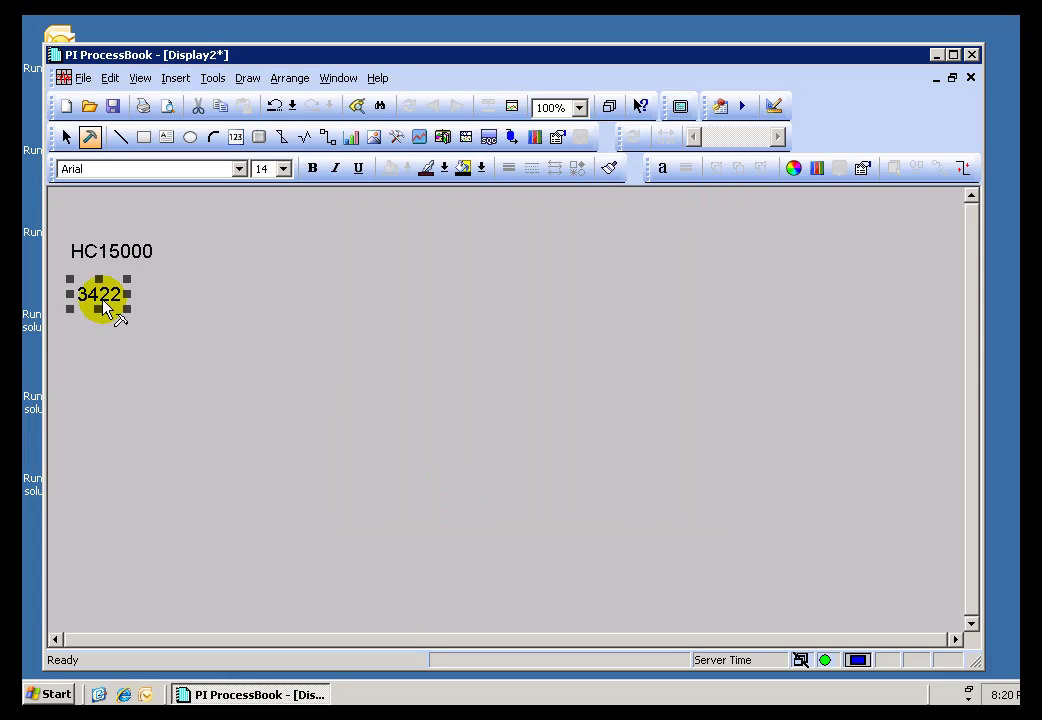
- Delete the 3422 density value and duplicate HC15000 just below the original
mouse_move(106, 306)
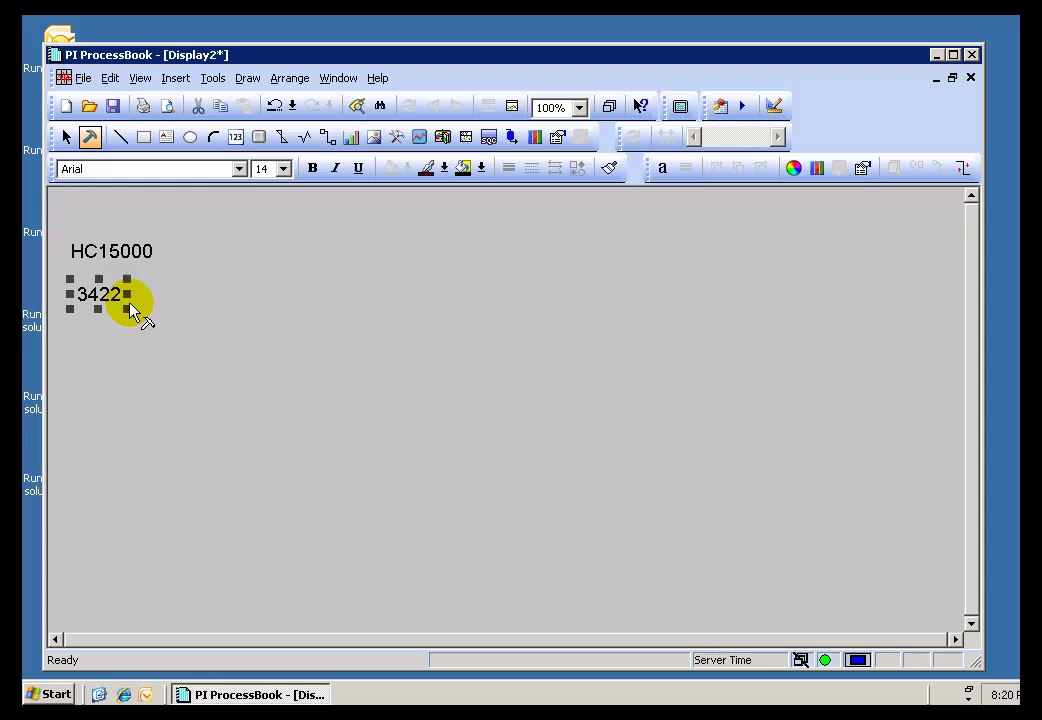
key("Delete")
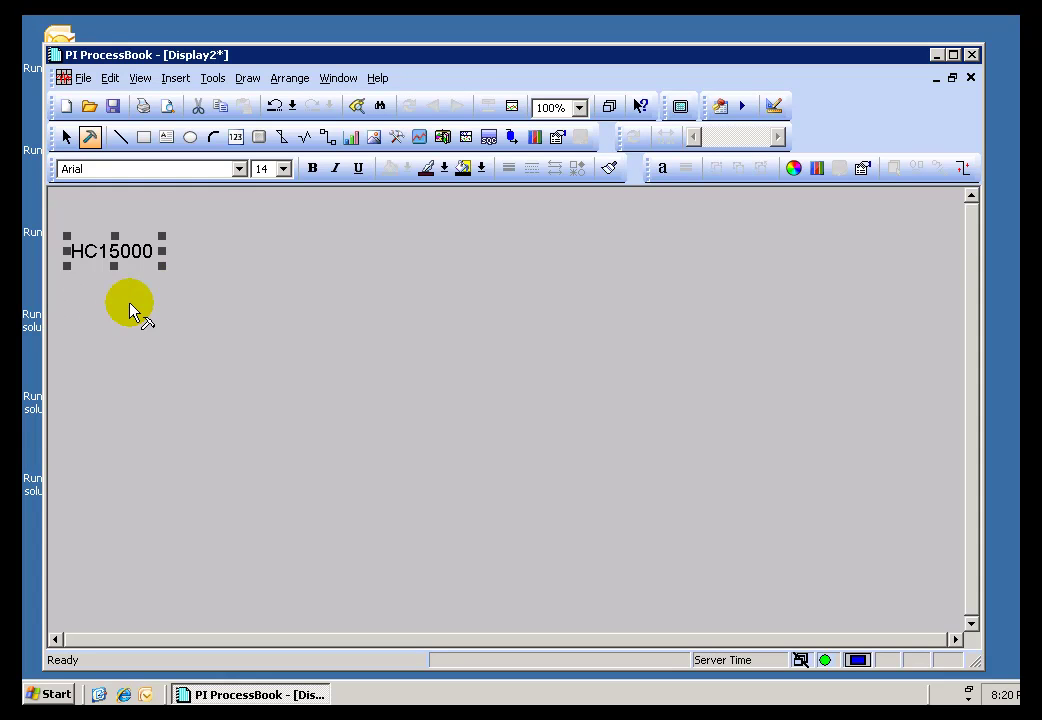
left_click(151, 340)
left_click(116, 246)
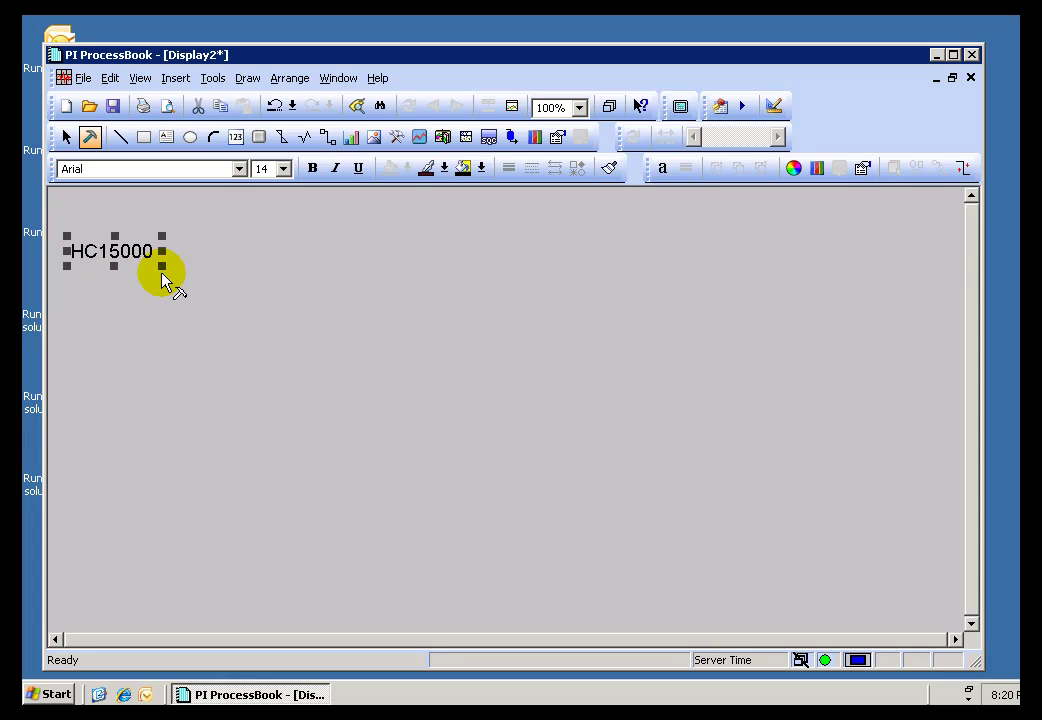
left_click_drag(107, 261, 103, 300)
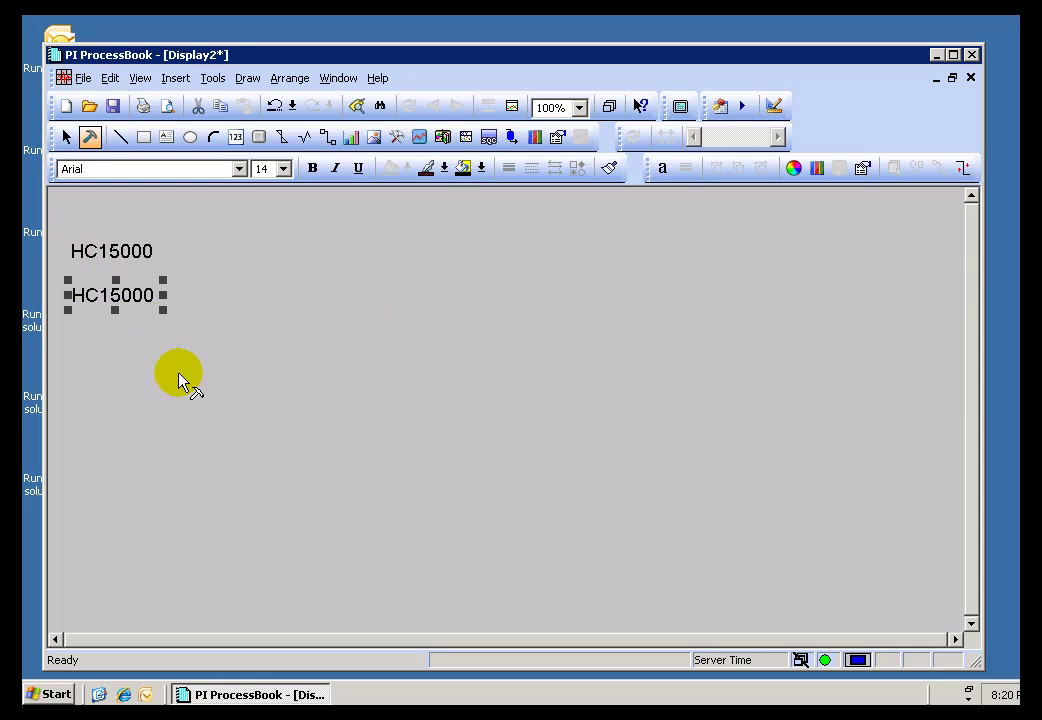
- Change the copy's tag path ending from Product to Density and nudge it into place
double_click(113, 298)
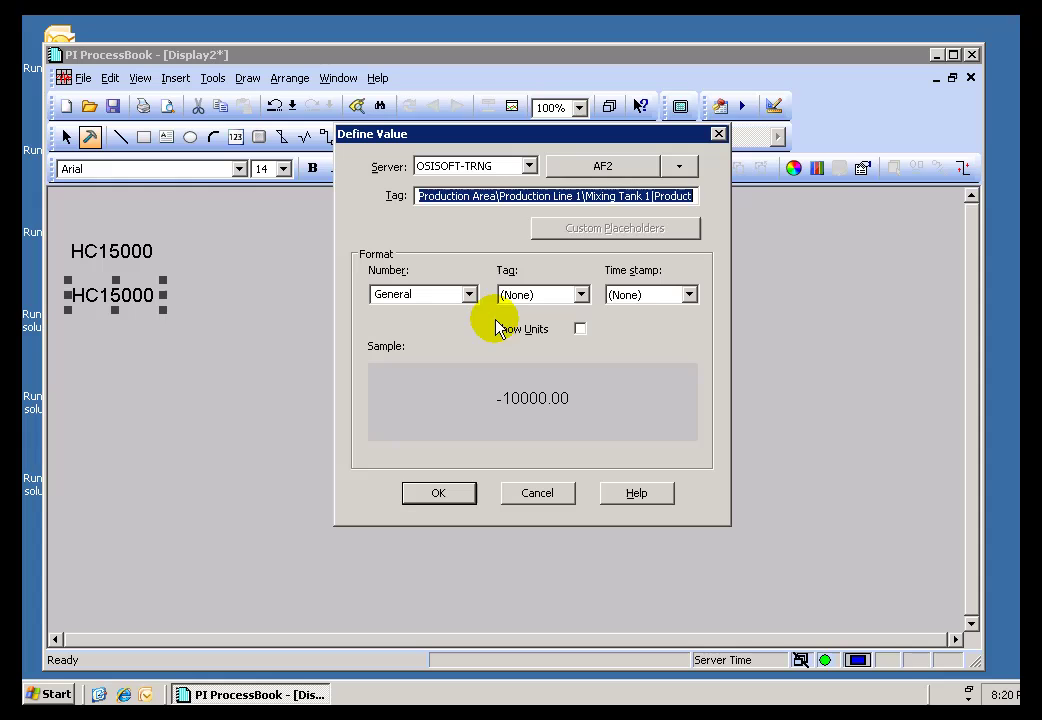
left_click(651, 196)
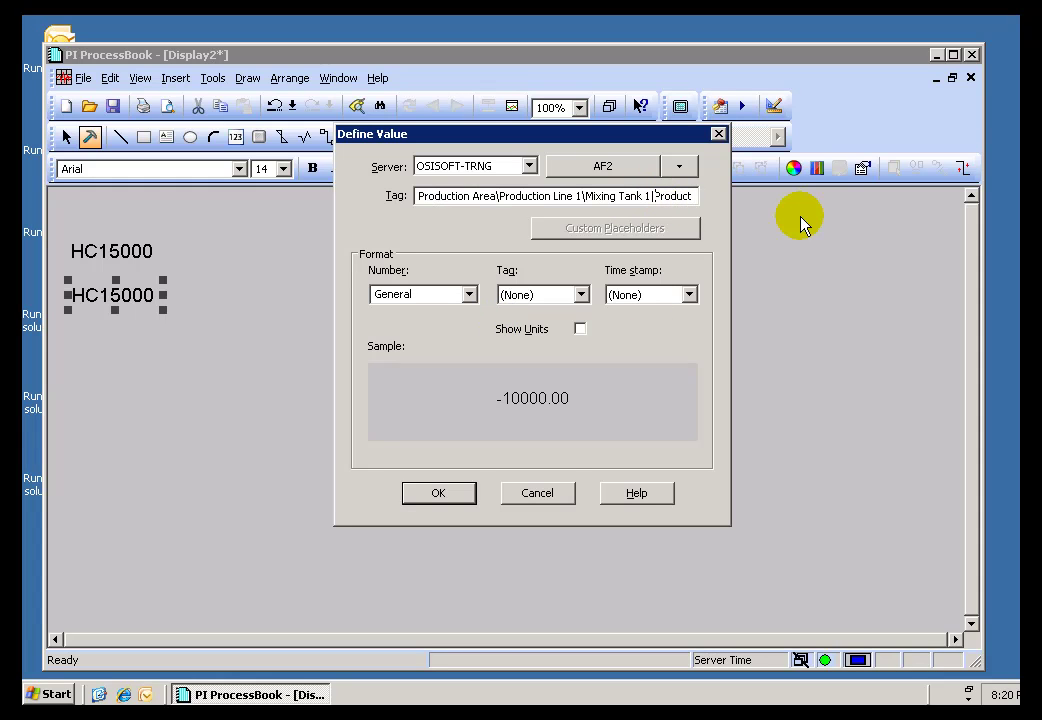
key("shift+End")
type("Density")
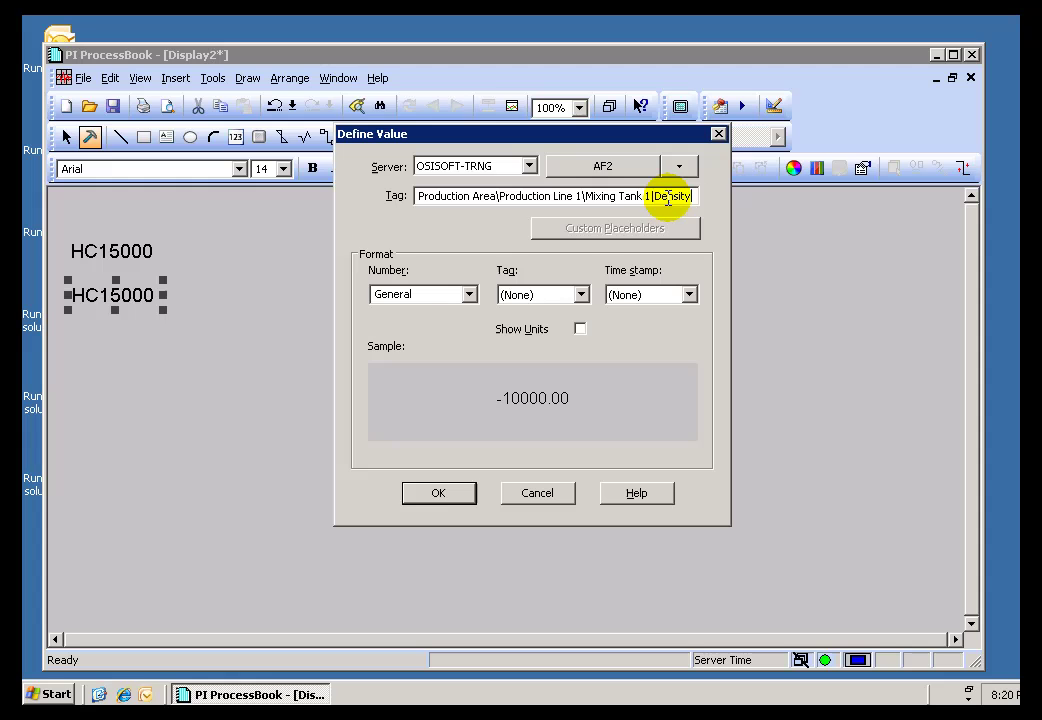
left_click(440, 493)
mouse_move(92, 297)
left_mouse_down()
mouse_move(150, 305)
mouse_move(101, 303)
left_mouse_up()
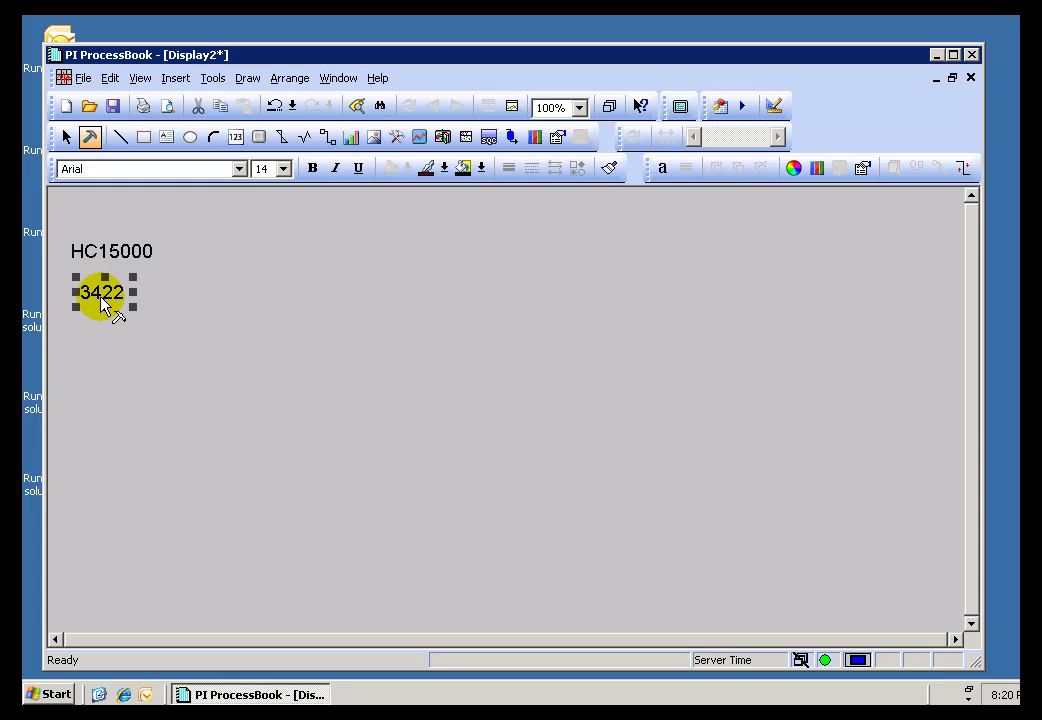
mouse_move(101, 302)
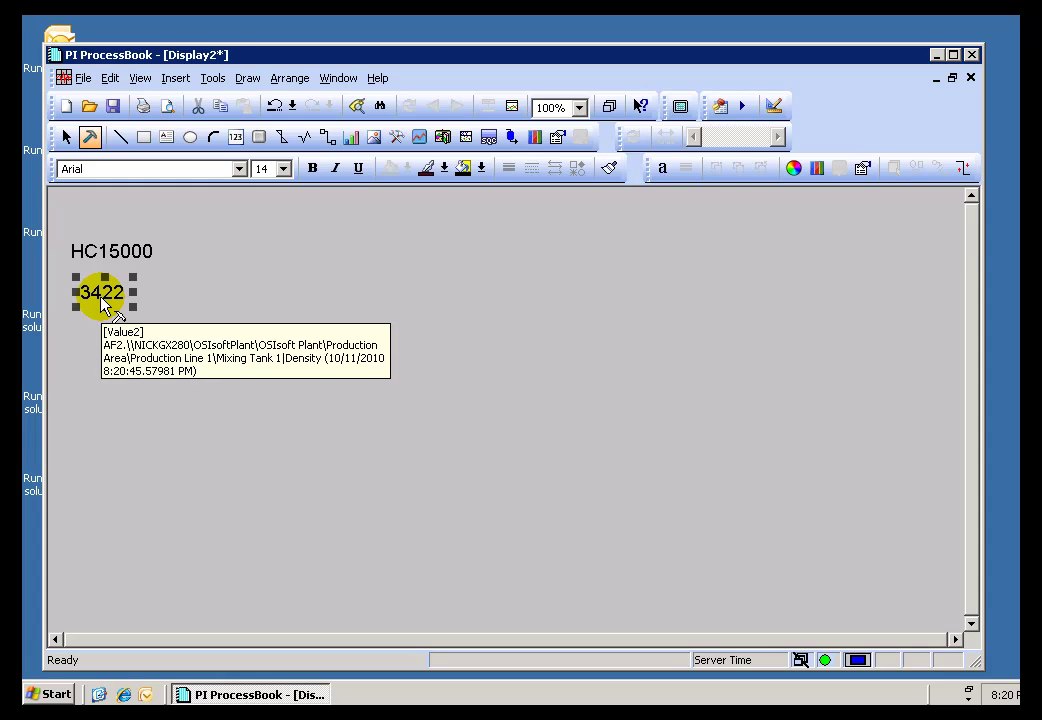
- Switch the Density value's unit of measure to kilogram per liter so it reads 3.422
double_click(105, 300)
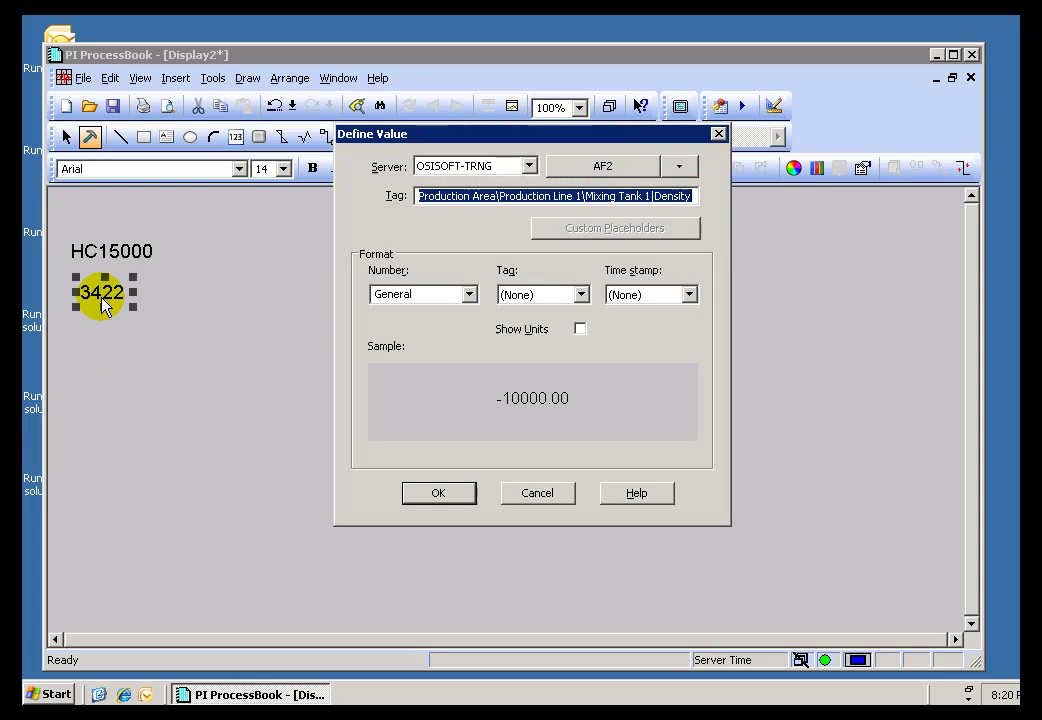
left_click(679, 166)
left_click(697, 258)
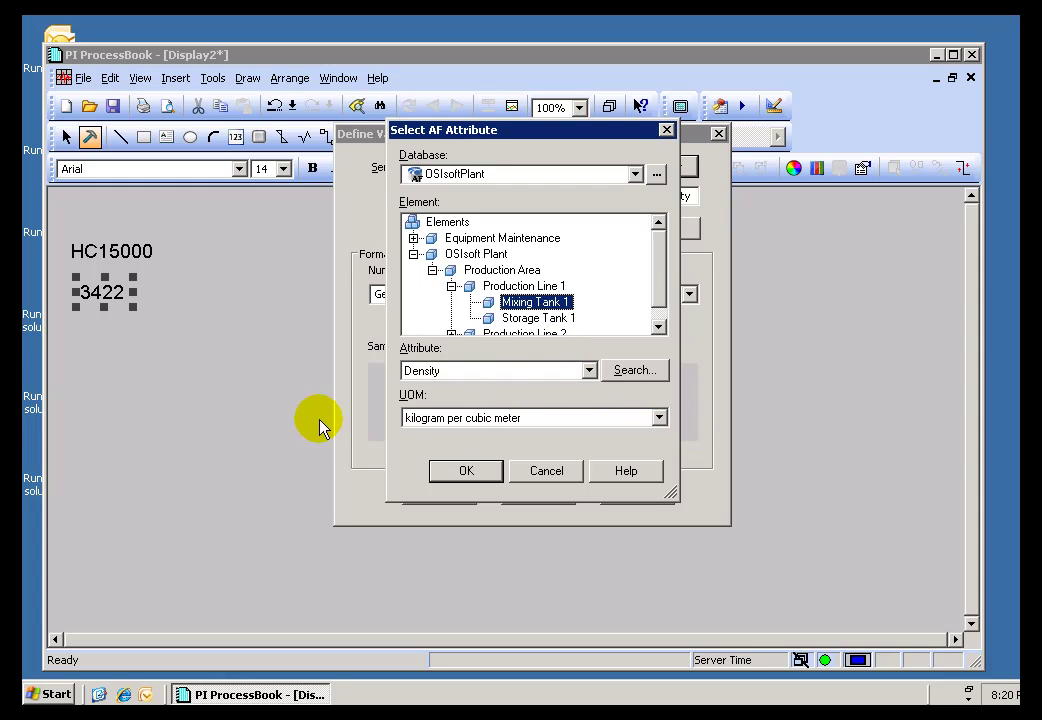
left_click(659, 418)
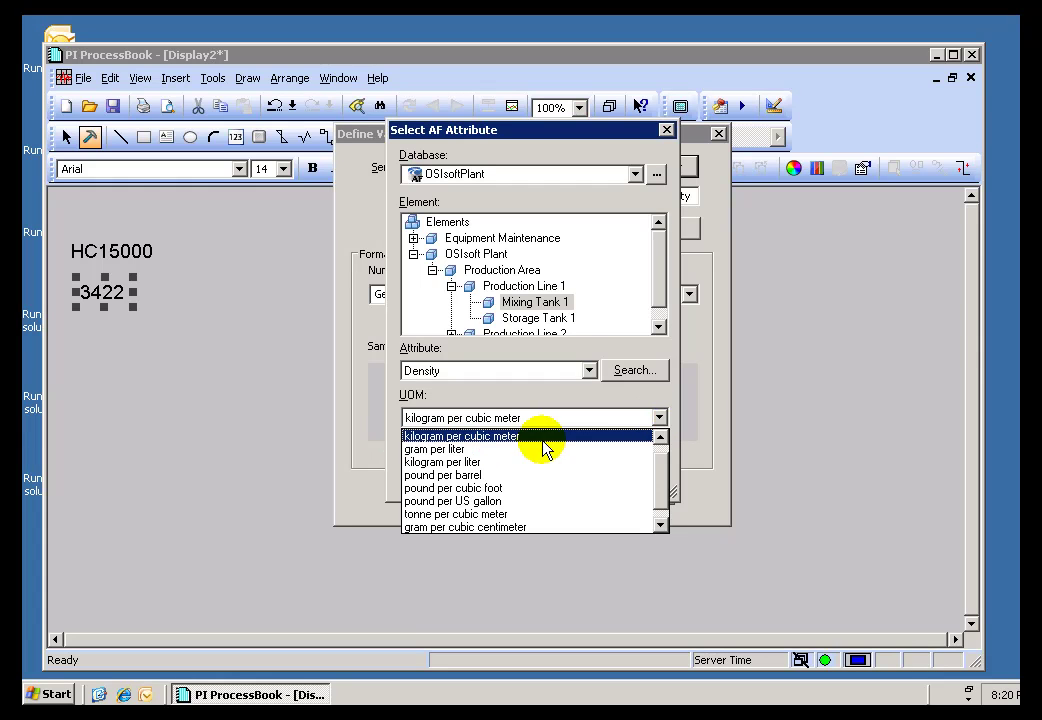
left_click(424, 465)
left_click(465, 474)
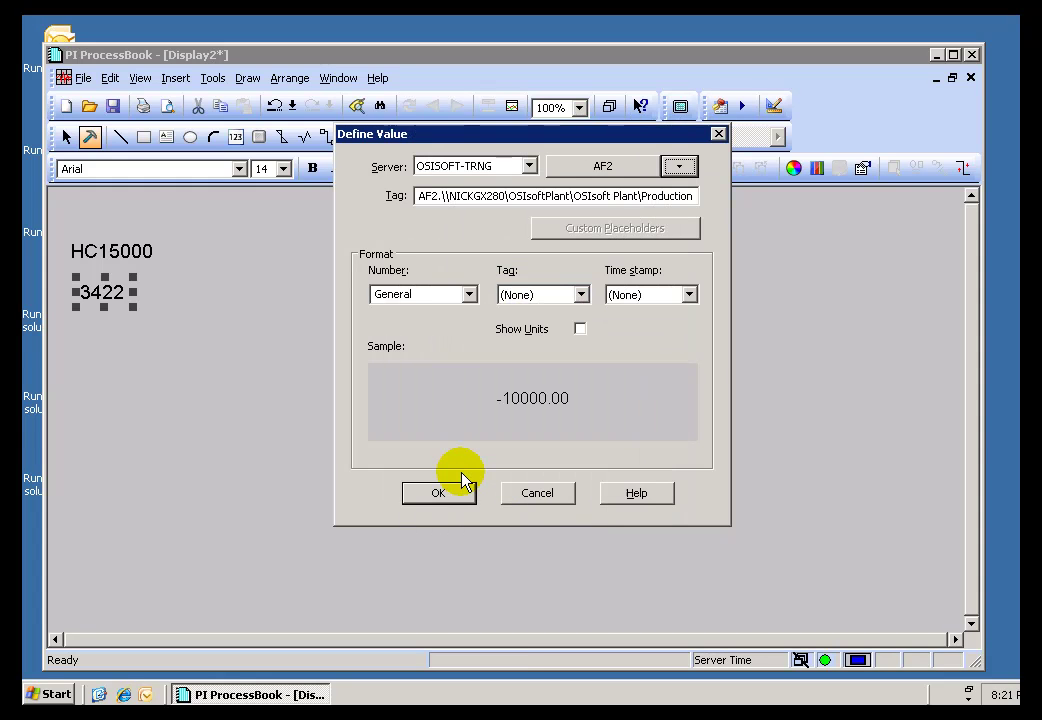
left_click(440, 490)
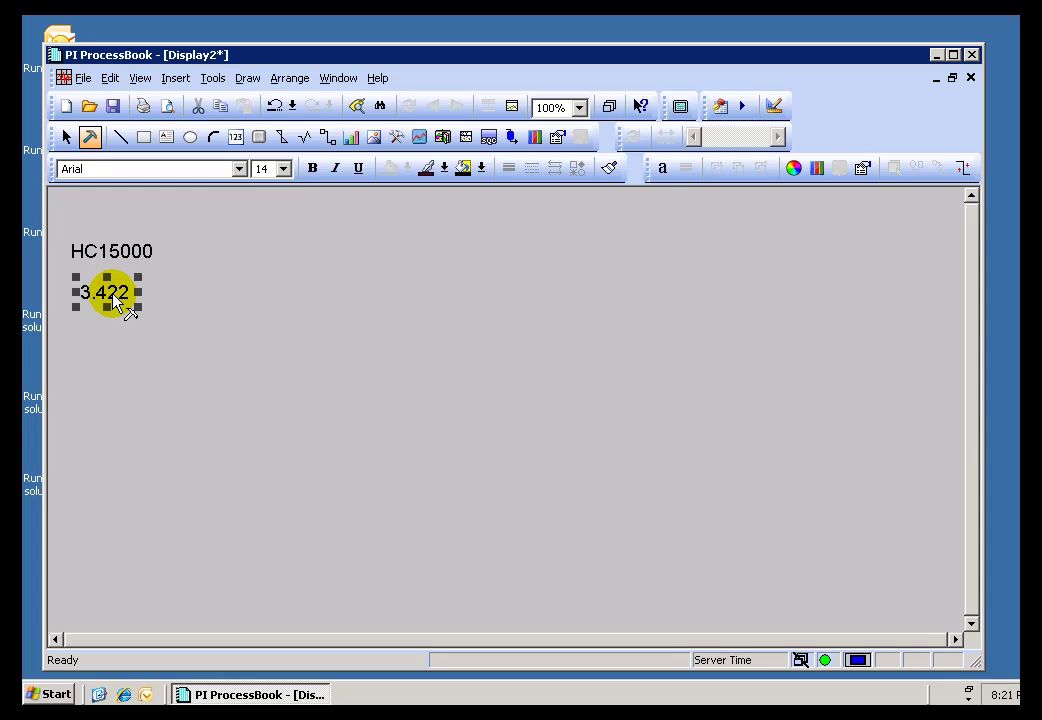
mouse_move(114, 298)
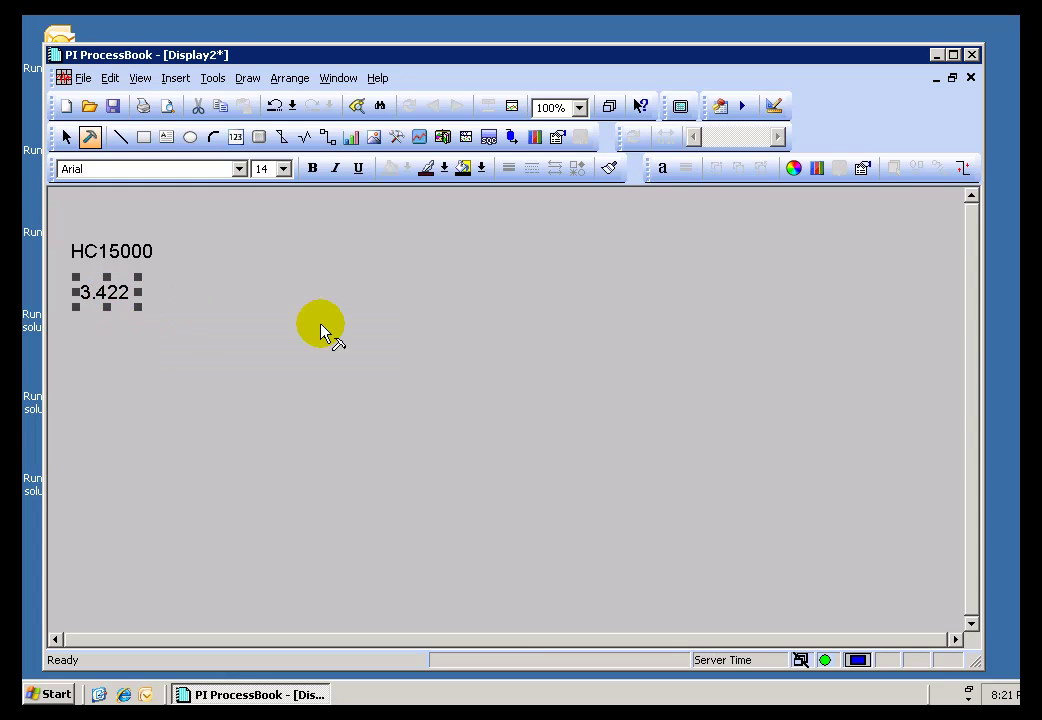
- In Run mode, try an ad-hoc trend of the density value, then dismiss it
left_click(321, 328)
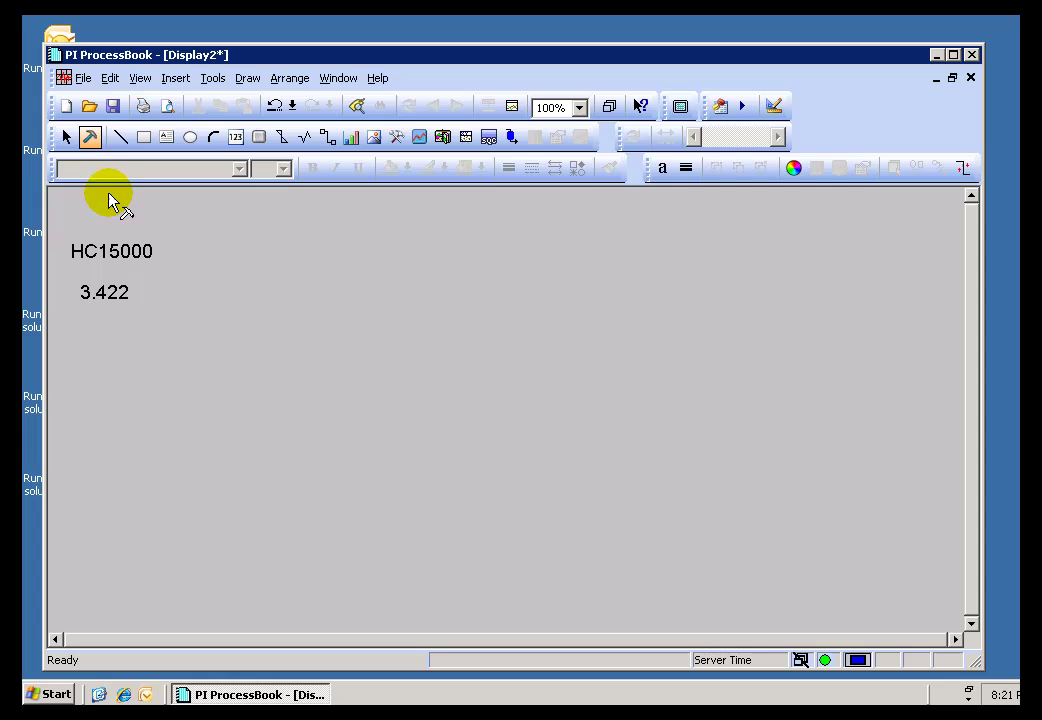
left_click(66, 137)
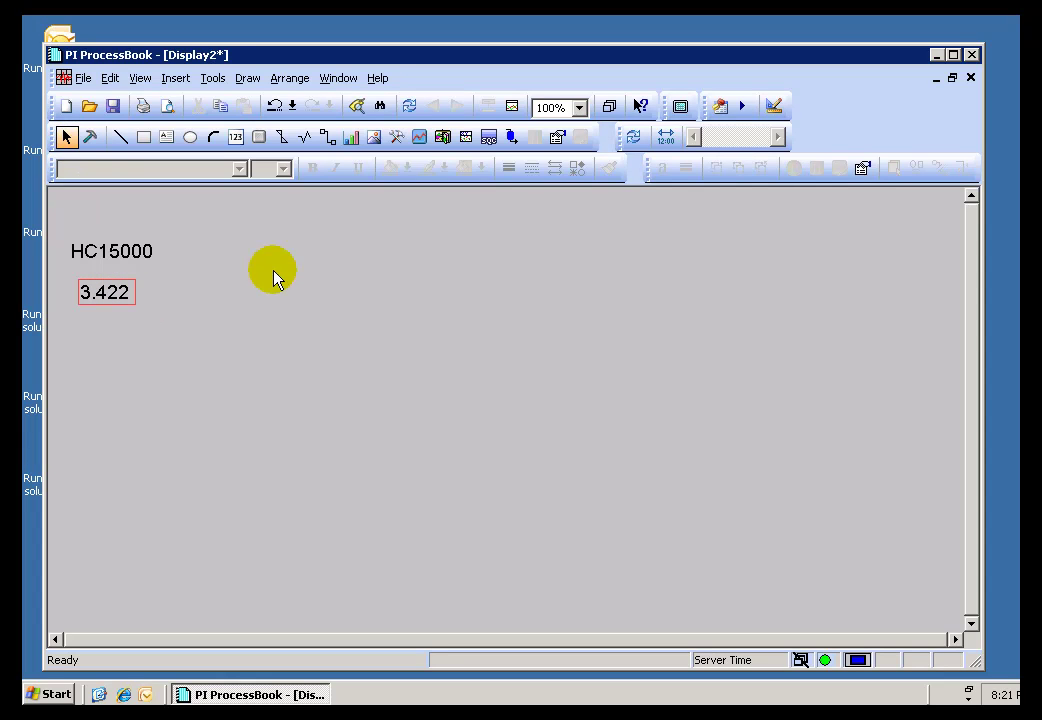
left_click(418, 140)
left_click_drag(258, 326, 822, 547)
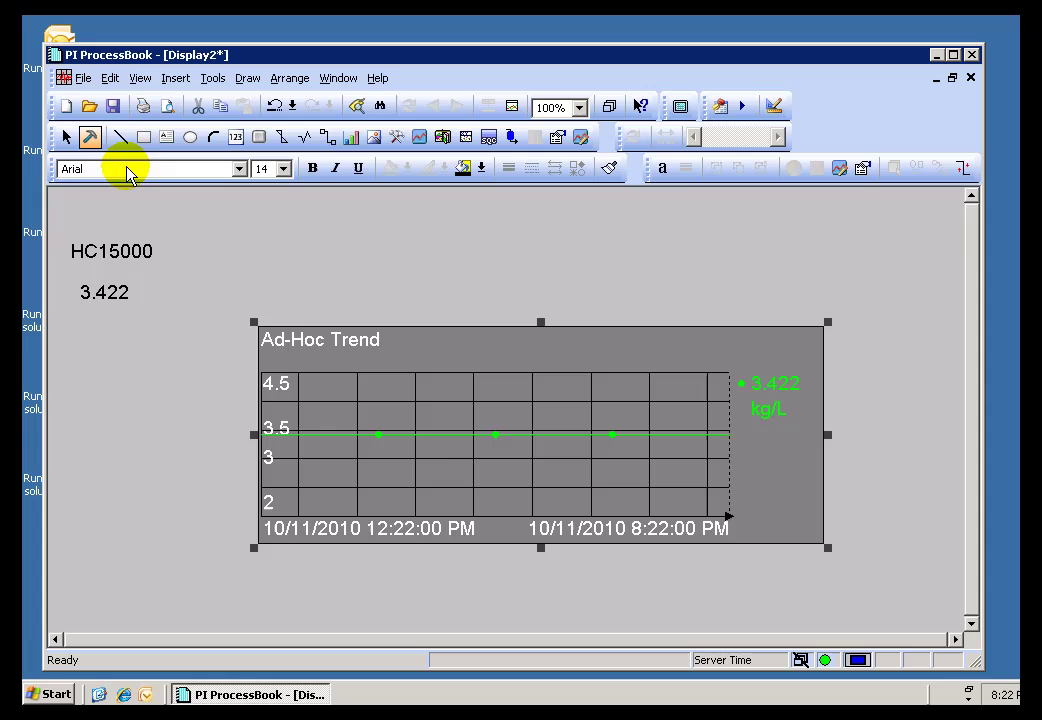
left_click(104, 300)
- Back in Build mode, draw a trend symbol rectangle on the display
left_click(355, 213)
left_click(418, 137)
left_click_drag(196, 308, 772, 573)
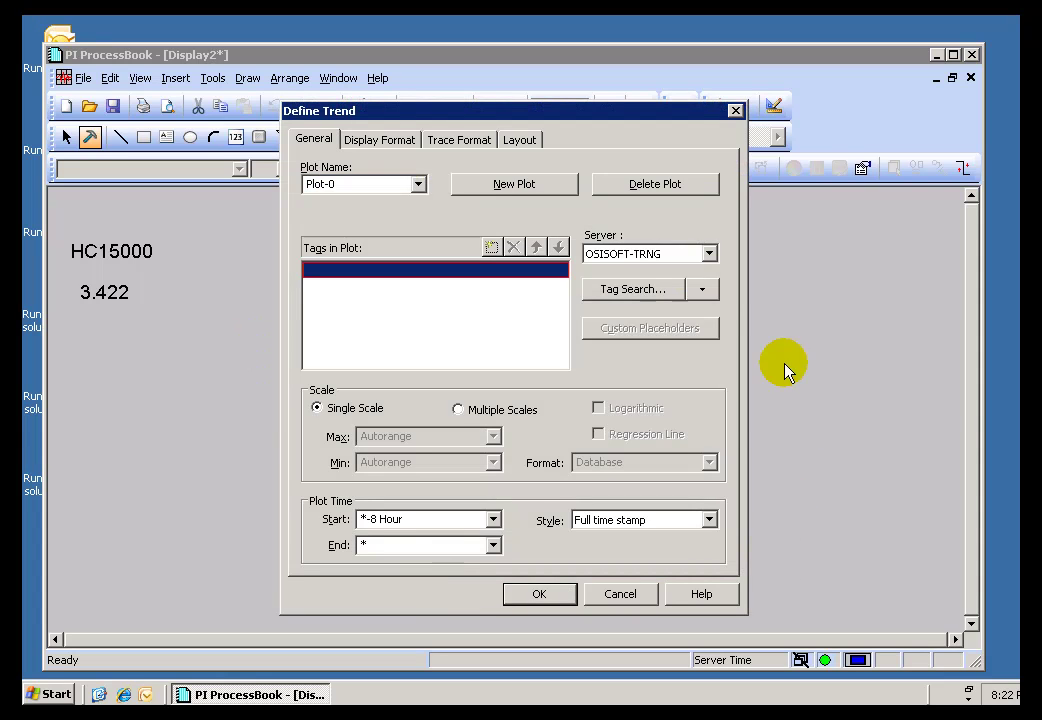
- Add Mixing Tank 1's Mixer Speed AF attribute to the trend's tags
left_click(701, 290)
left_click(714, 371)
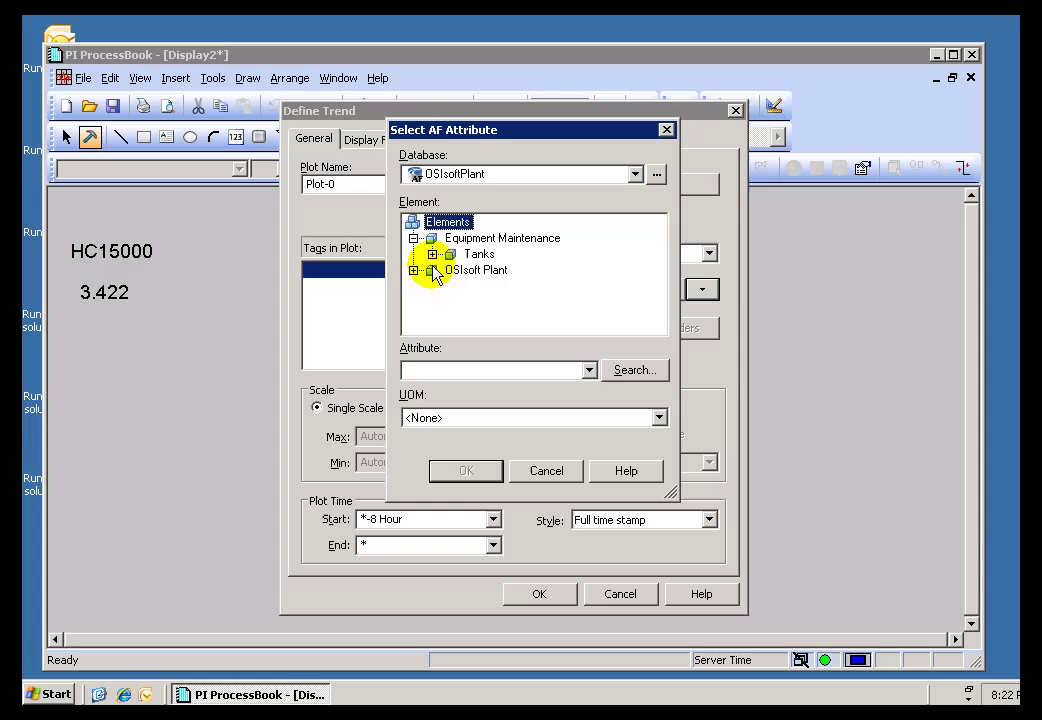
left_click(433, 255)
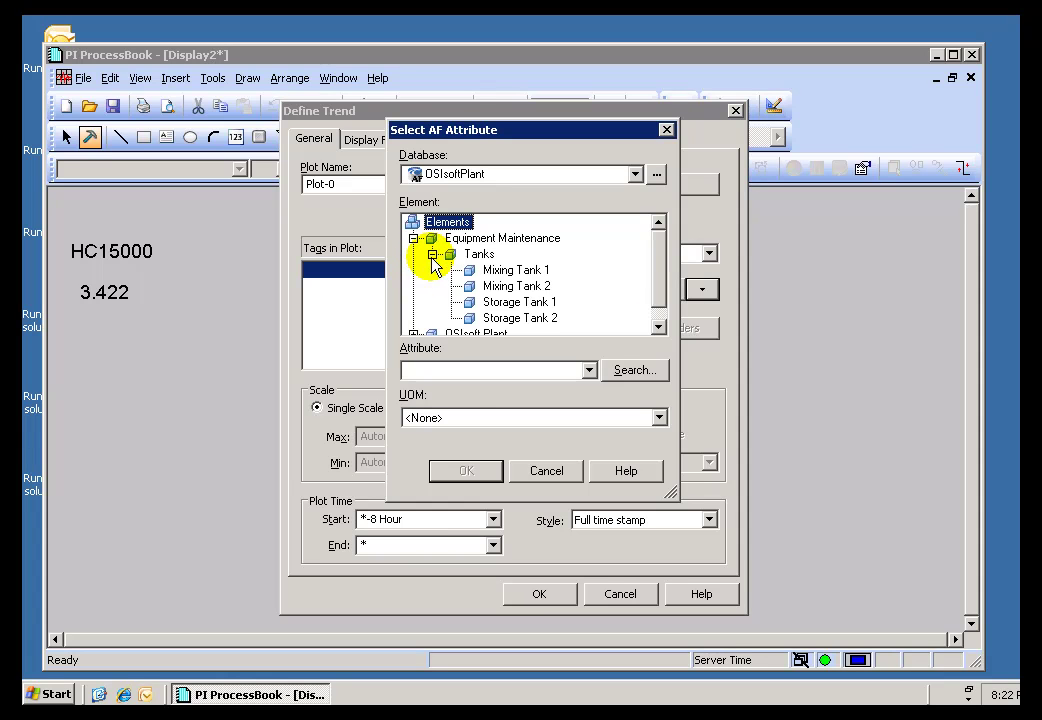
left_click(490, 272)
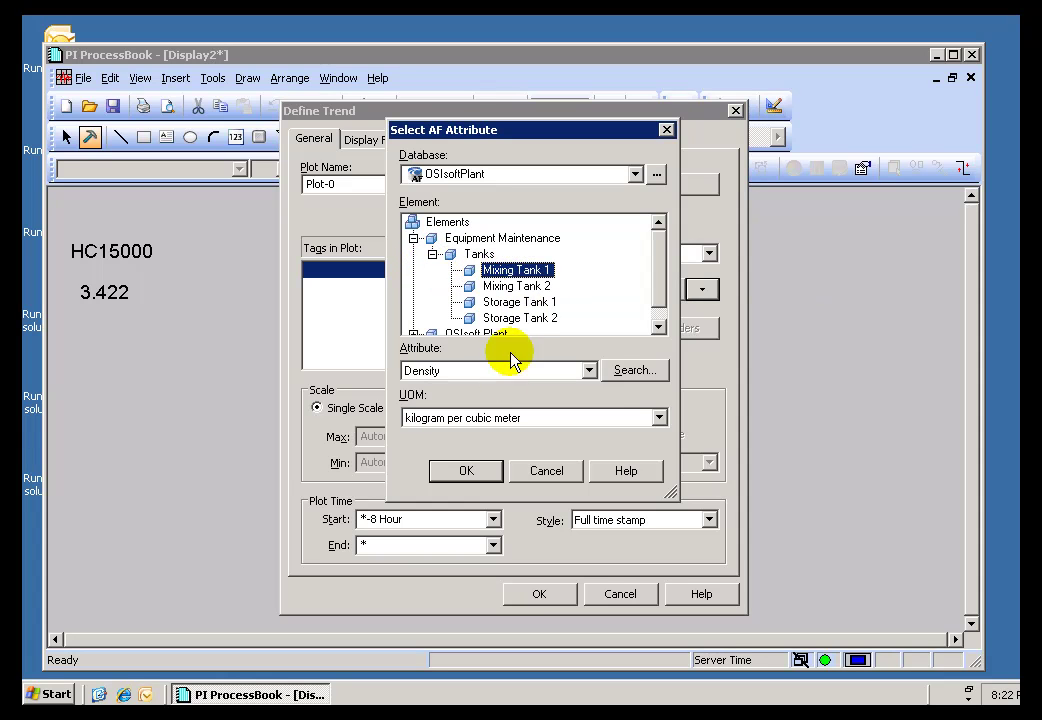
left_click(589, 370)
left_click_drag(590, 435, 587, 468)
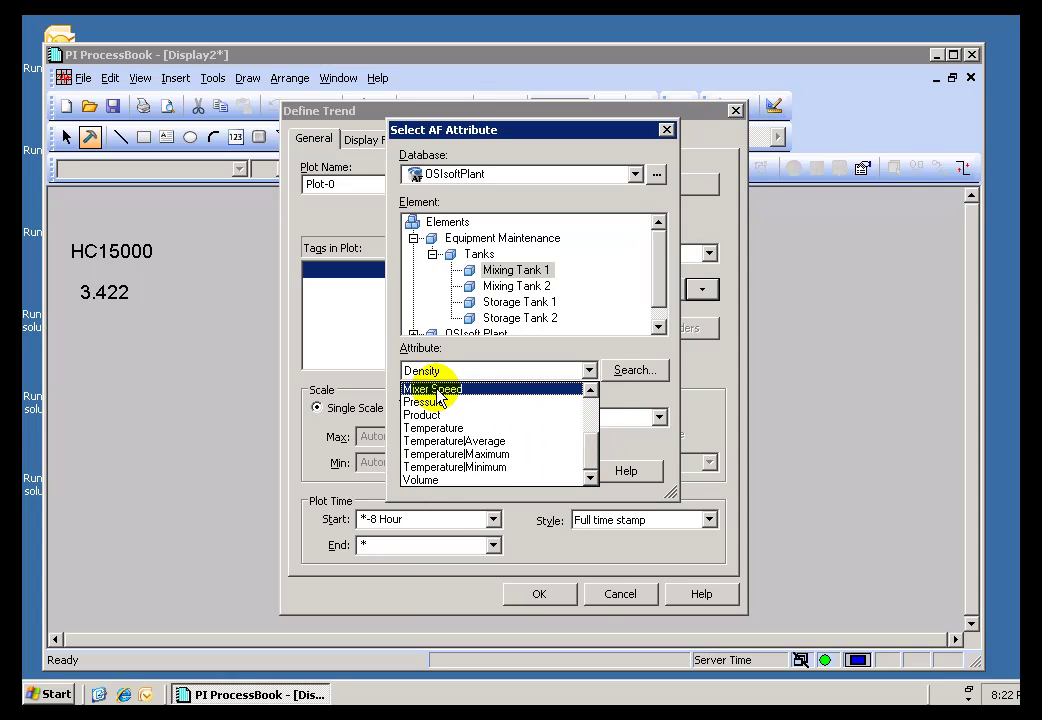
left_click(437, 390)
left_click(467, 482)
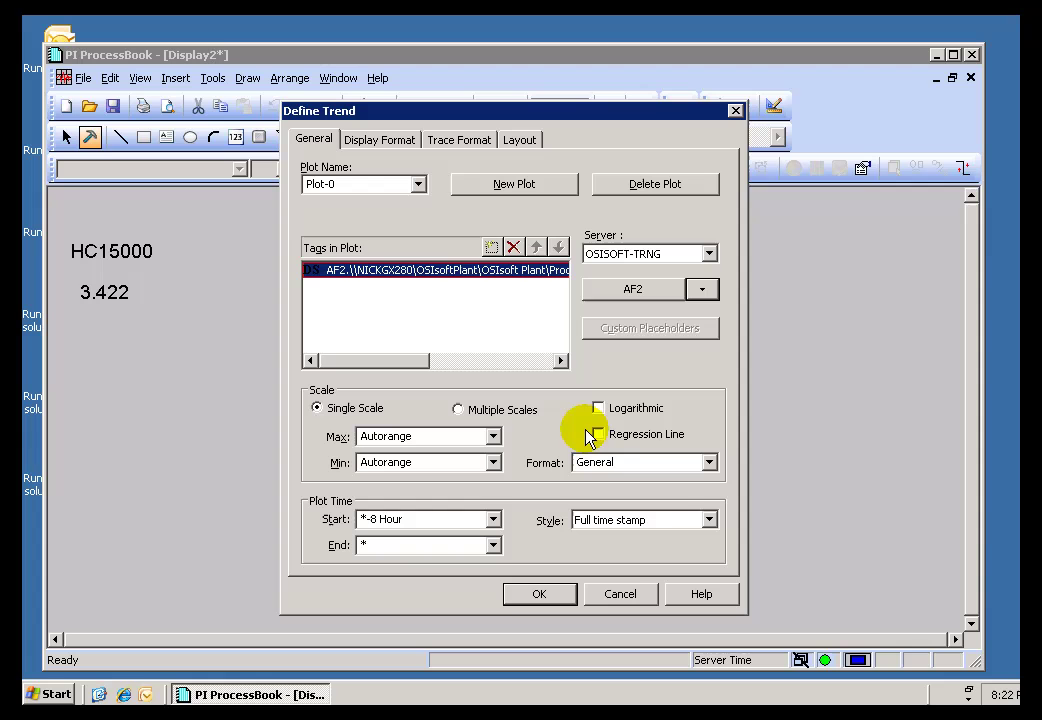
- Add Mixing Tank 1's Temperature attribute as well and create the trend
left_click(703, 289)
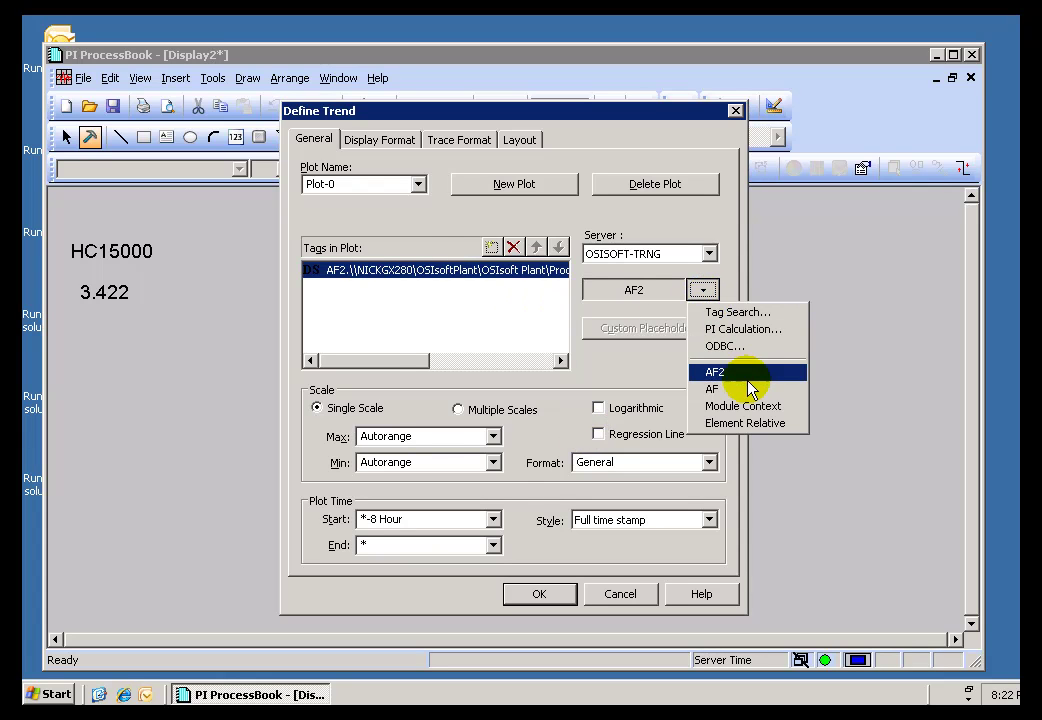
left_click(725, 372)
scroll(652, 302, "down", 1)
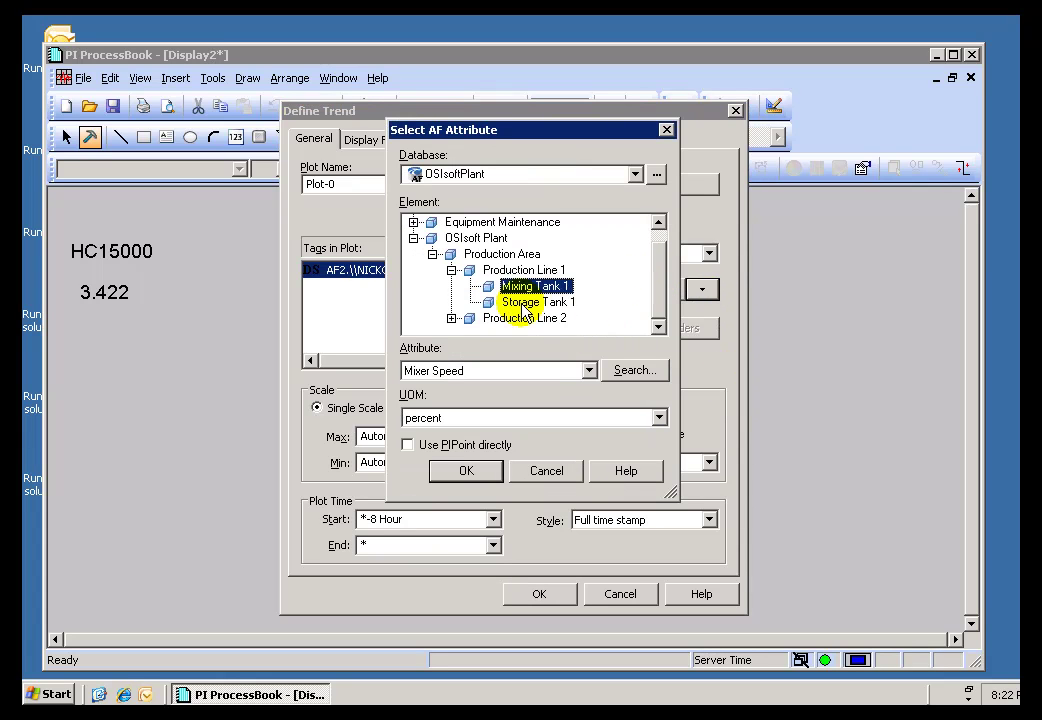
left_click(590, 371)
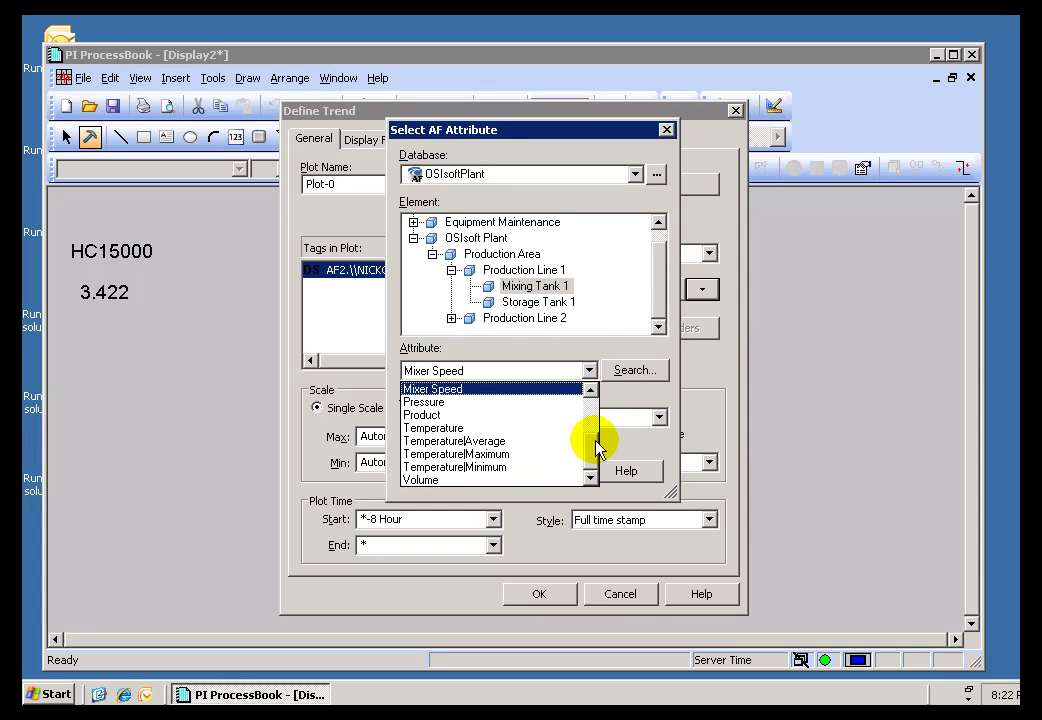
left_click(420, 429)
left_click(478, 474)
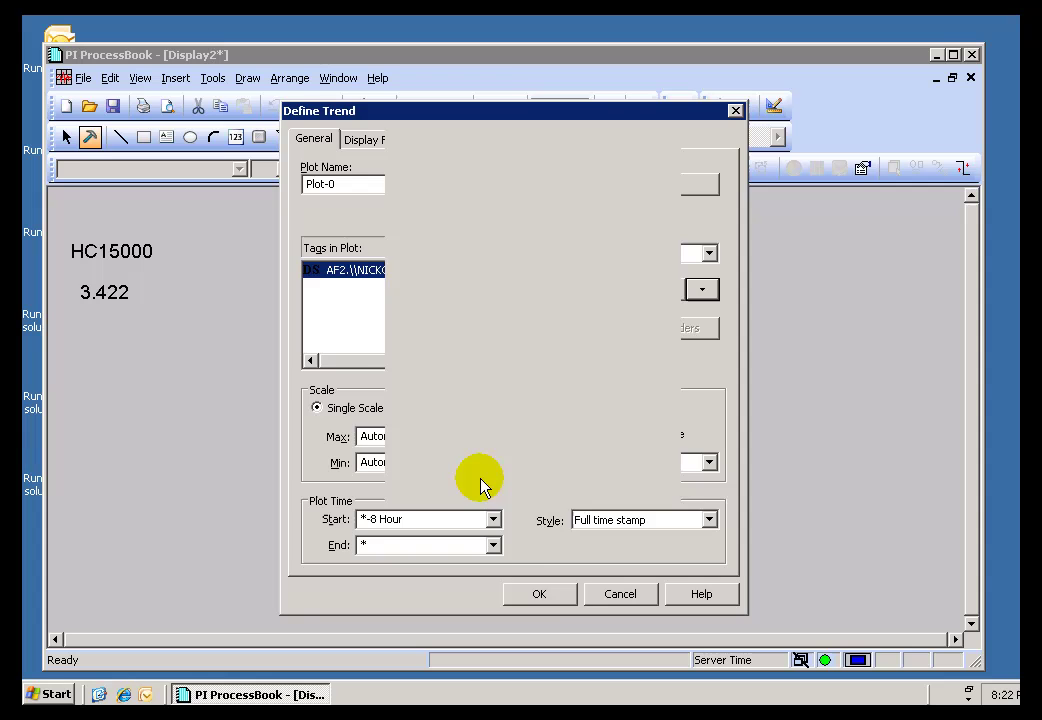
left_click(537, 596)
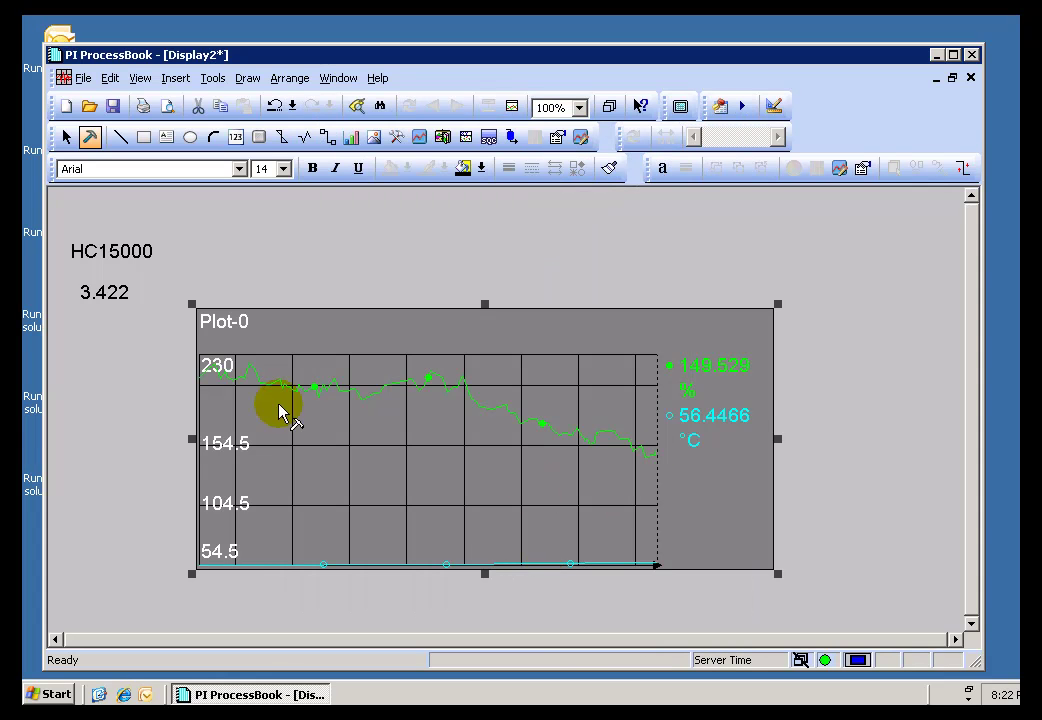
- Switch the trend to Multiple Scales so each trace has its own scale
double_click(456, 465)
left_click(460, 410)
left_click(538, 595)
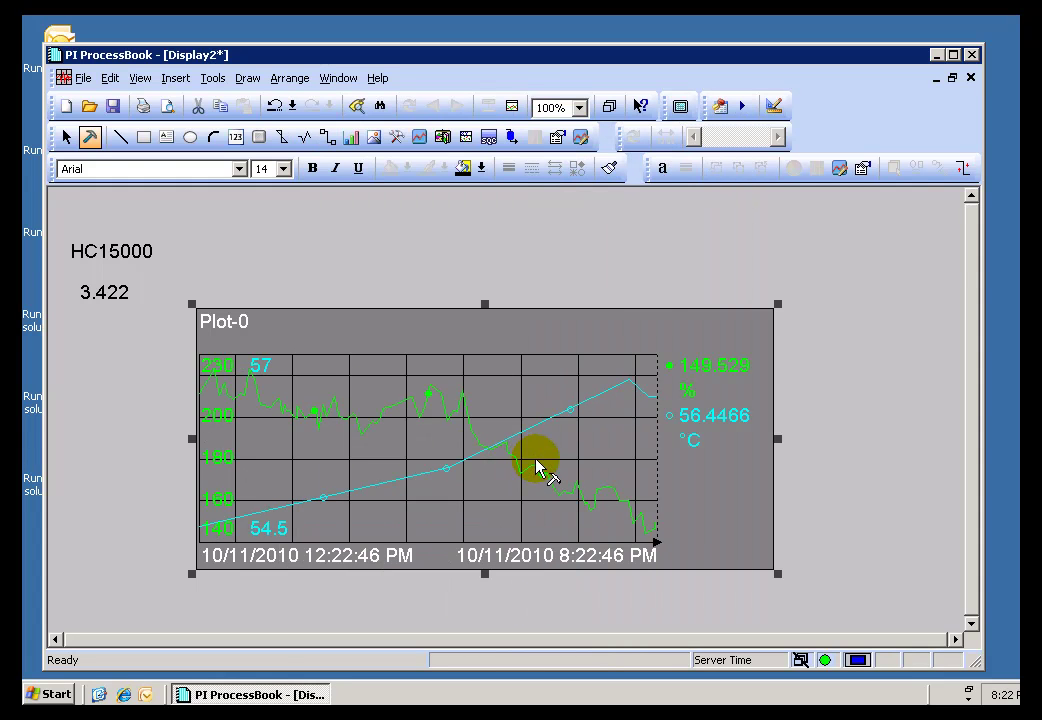
- Add Mixer Speed's underlying PI point CDT158 directly to the trend's tags
double_click(515, 430)
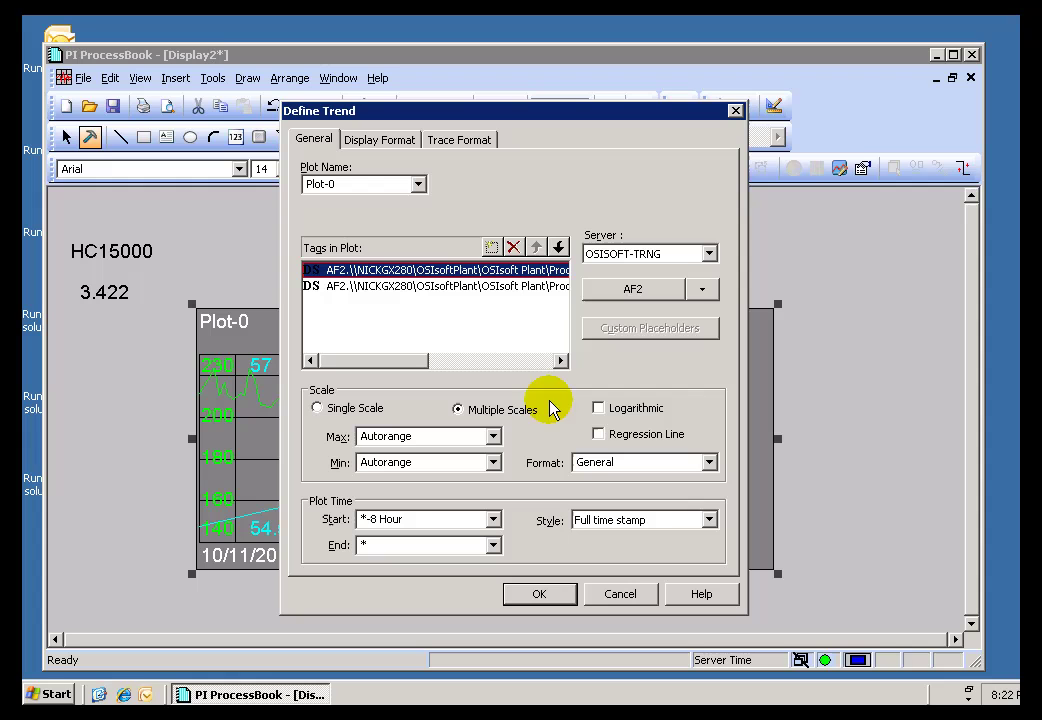
left_click(703, 289)
left_click(727, 383)
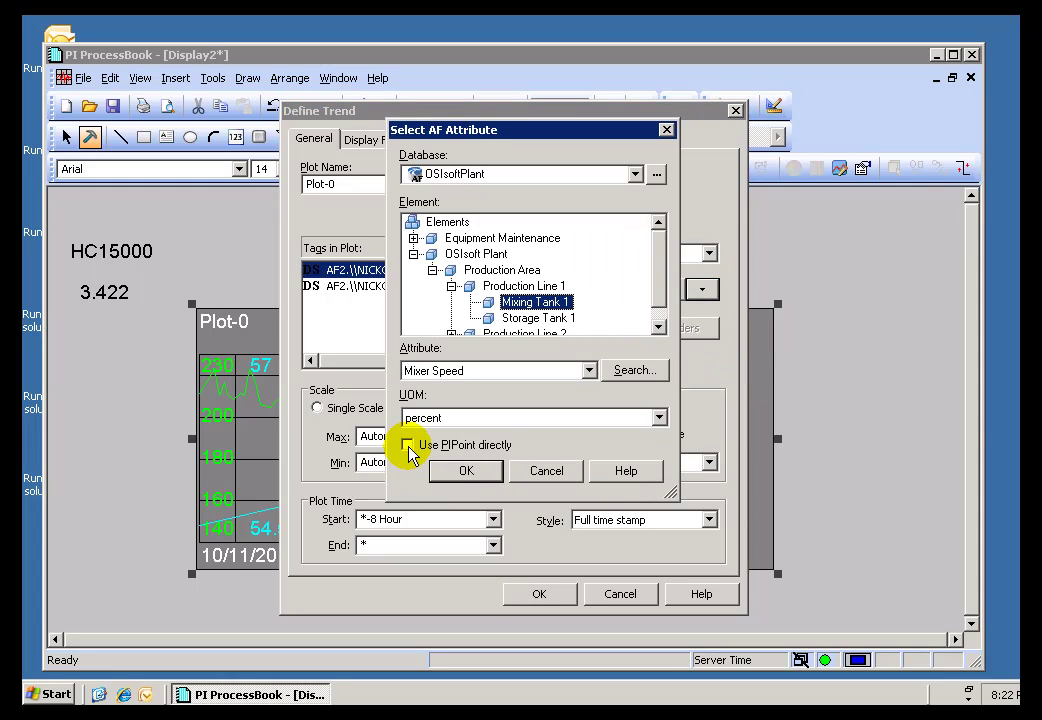
left_click(409, 445)
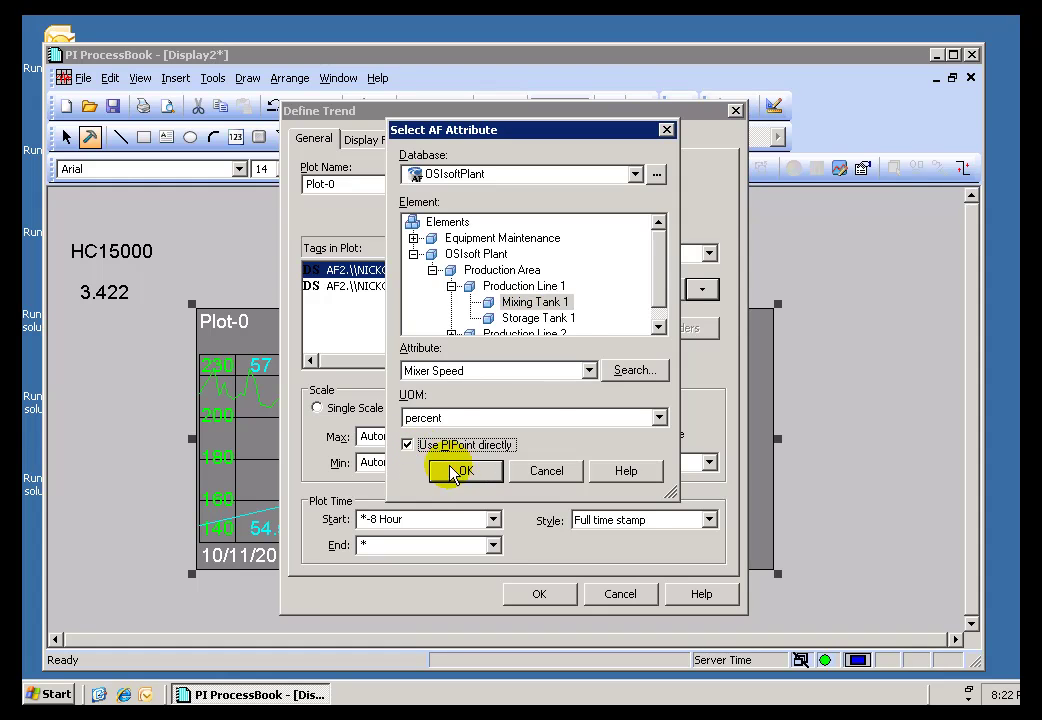
left_click_drag(500, 130, 676, 128)
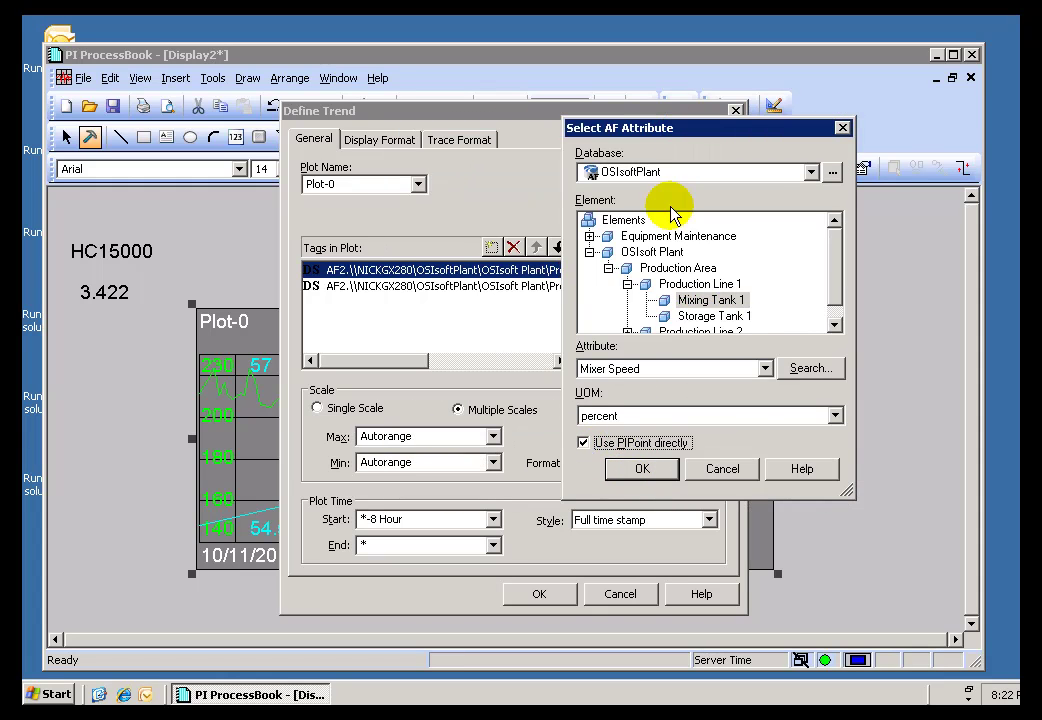
left_click(642, 469)
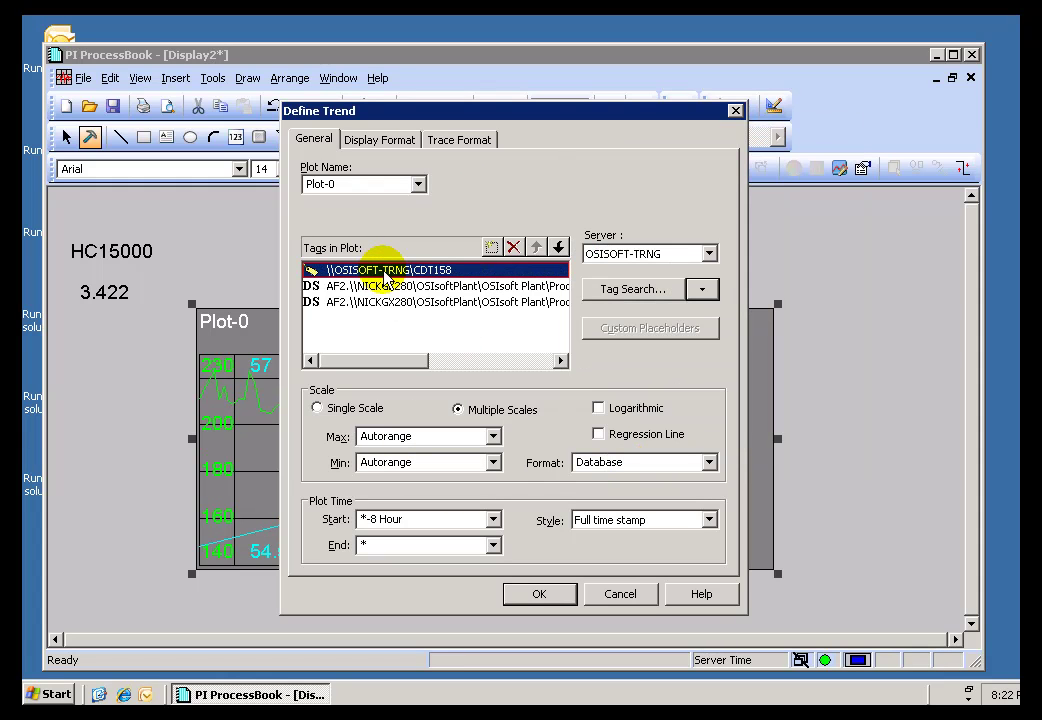